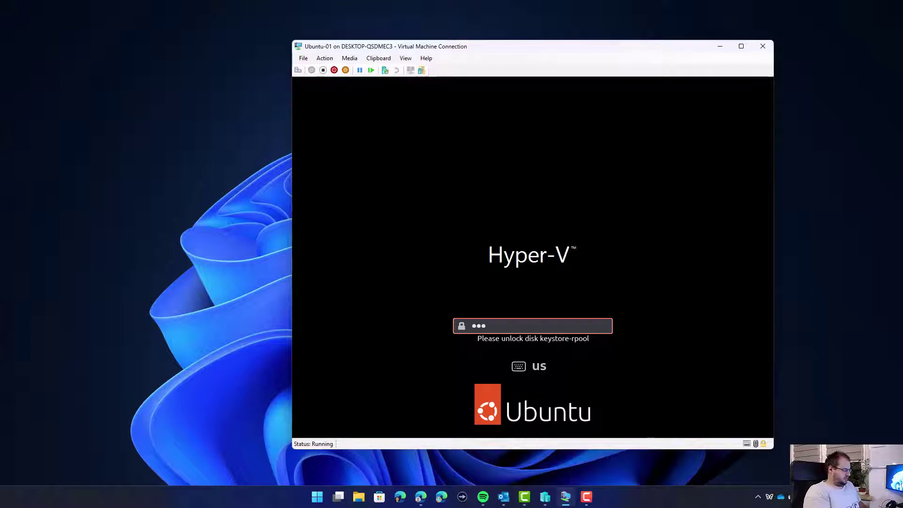
Unlock the encrypted disk with its passphrase and sign in to Ubuntu with the user's password.
key("Return")
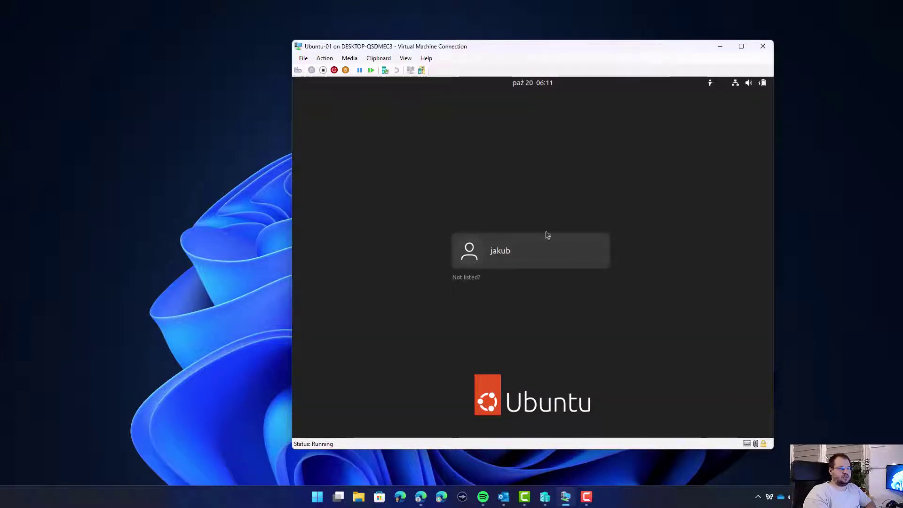
left_click(543, 235)
type("••••••")
key("Return")
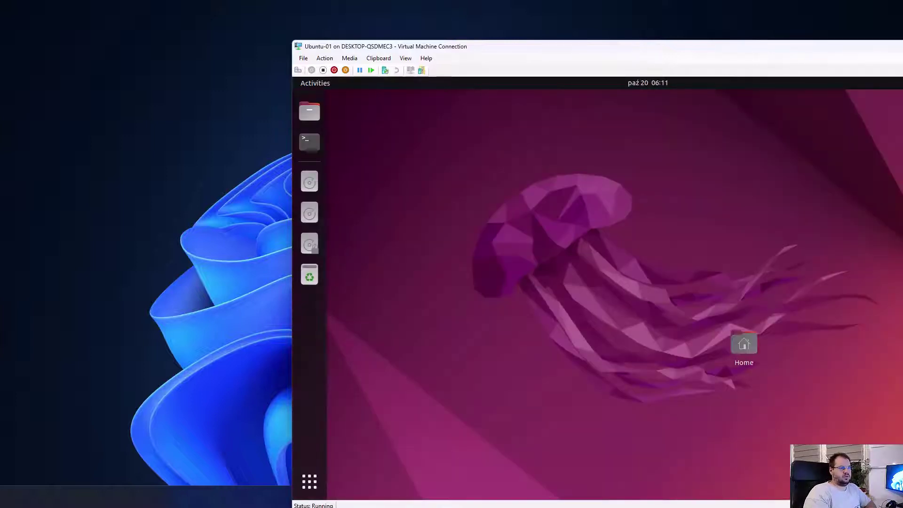
left_click_drag(422, 35, 270, 7)
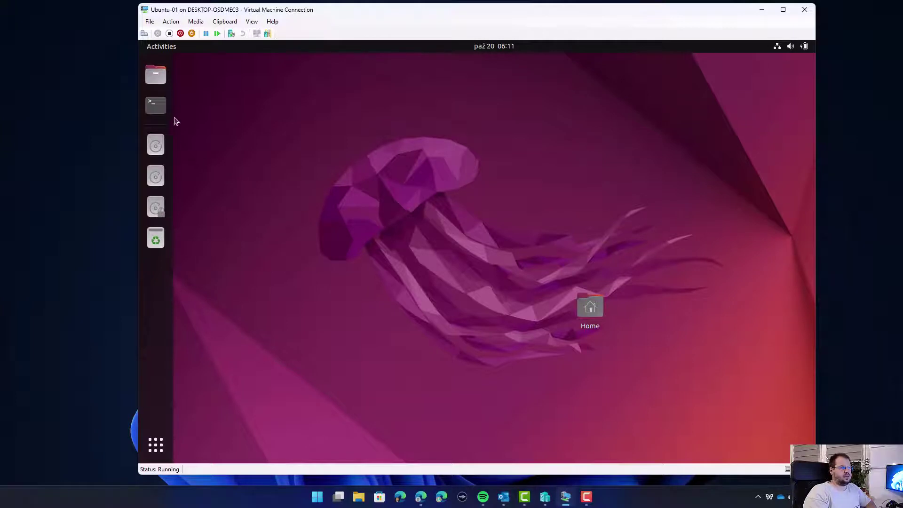
Refresh the package lists with sudo apt-get update in a new Terminal.
left_click(158, 106)
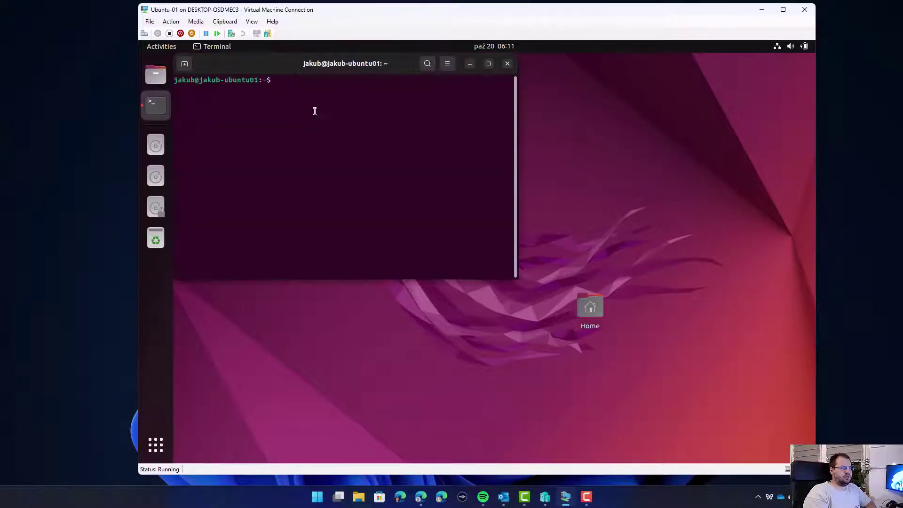
type("sudo apt-get")
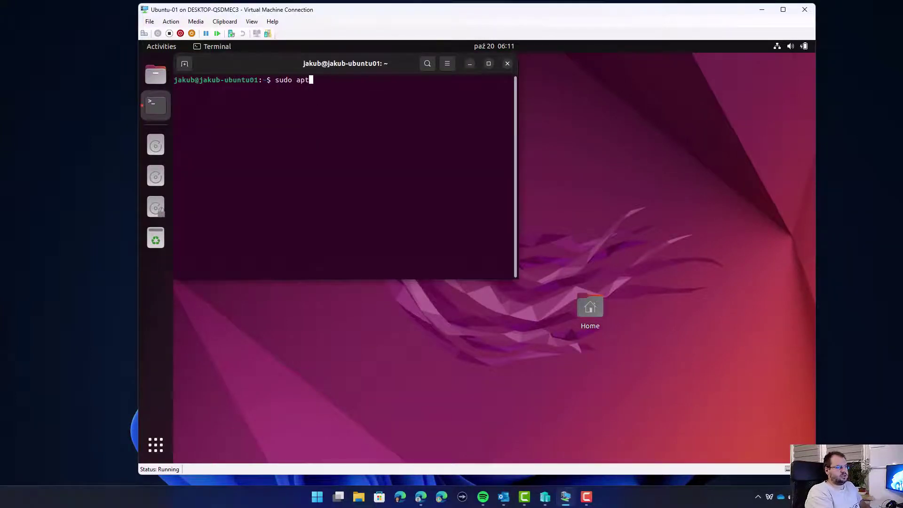
type("update")
key("Return")
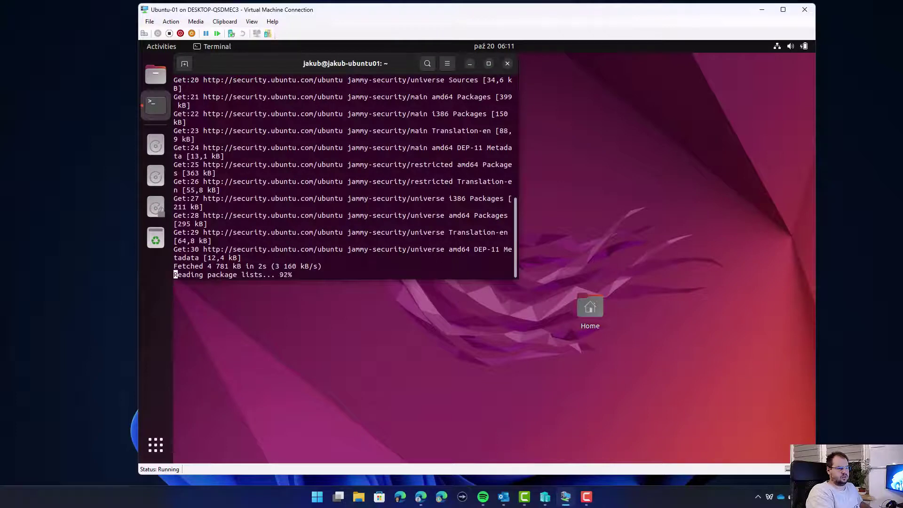
Upgrade installed packages with sudo apt-get upgrade, confirming with y.
type("sudo apt-get upgrade")
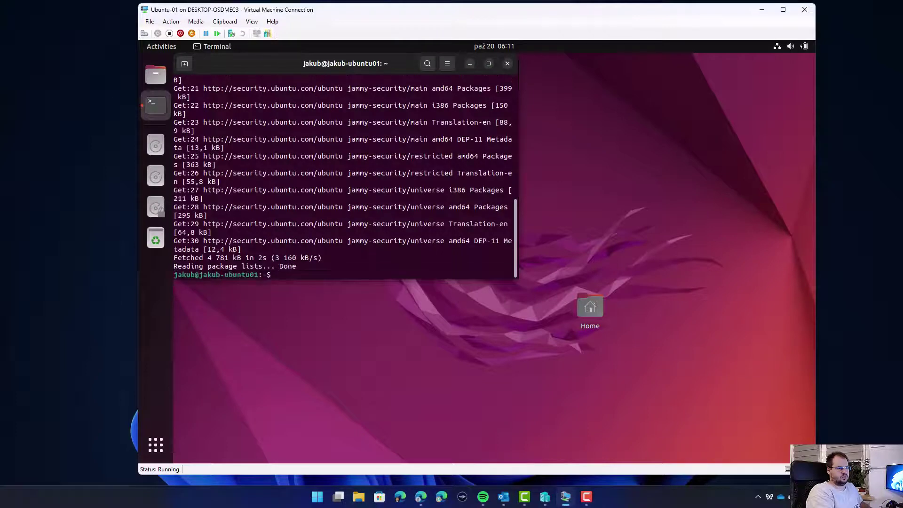
key("Return")
type("y")
key("Return")
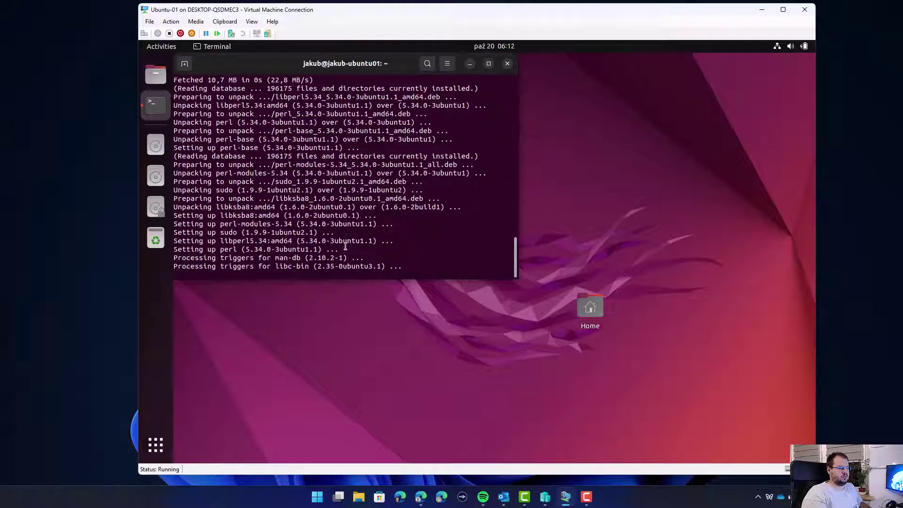
left_click(395, 365)
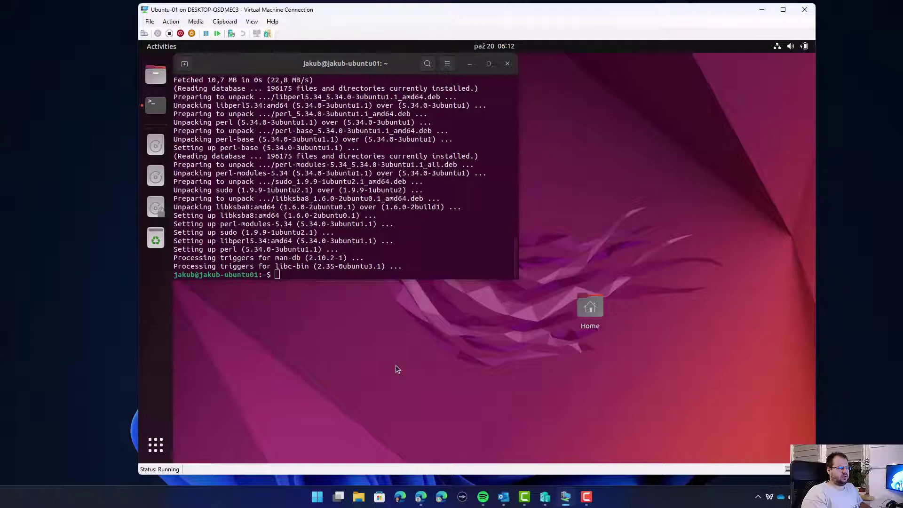
scroll(320, 235, "up", 3)
scroll(320, 238, "down", 3)
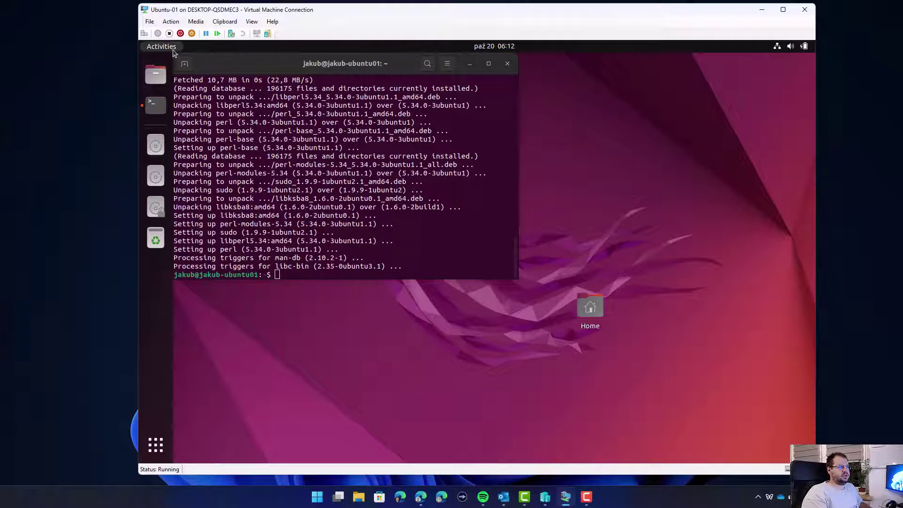
Search the web for 'microsoft edge linux' and open the Microsoft Edge site.
left_click(161, 47)
type("firef")
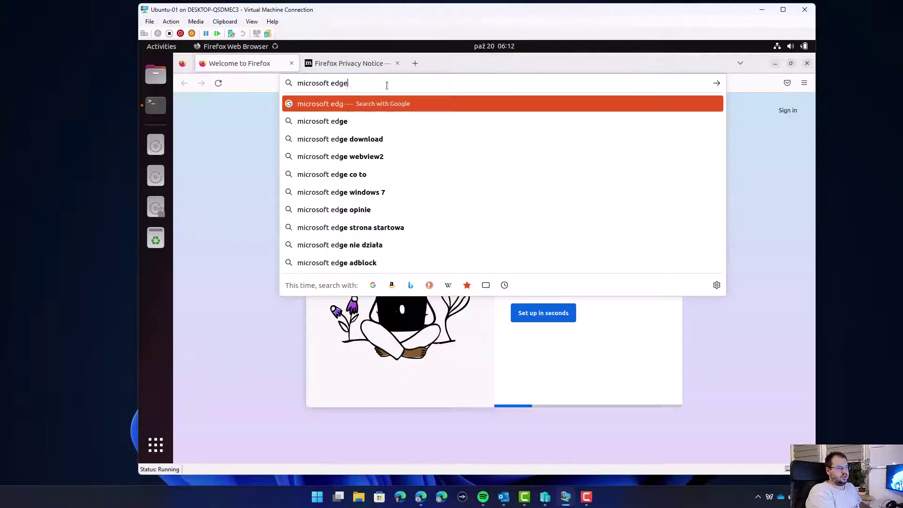
type("linux")
key("Return")
left_click(554, 434)
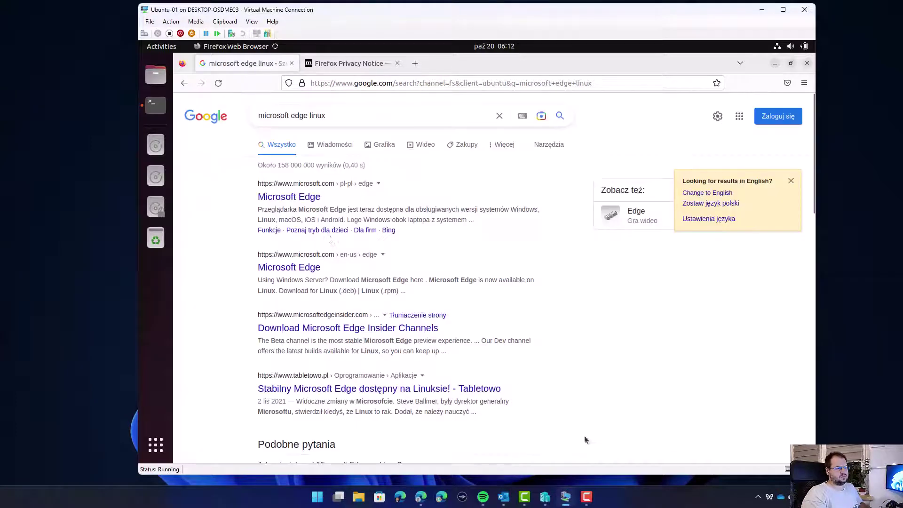
left_click(297, 203)
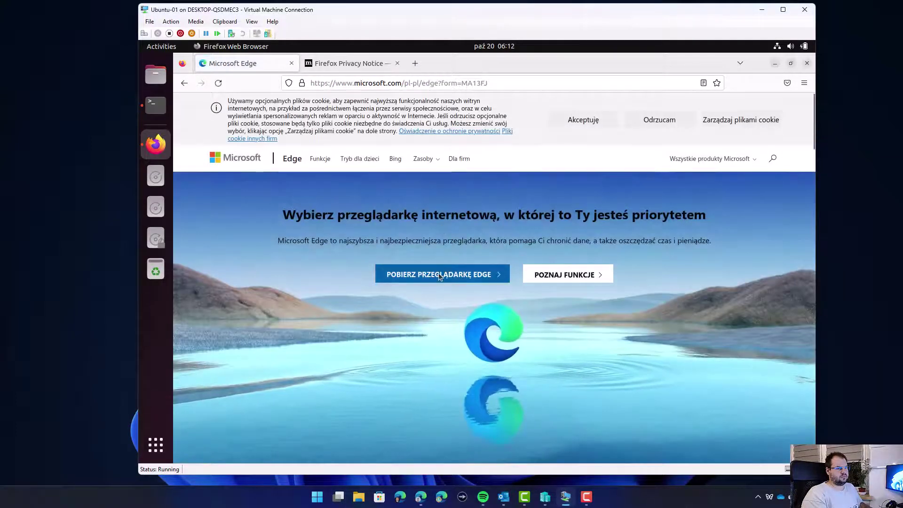
Download the Linux (.deb) Edge package, accepting the licence terms.
left_click(438, 274)
left_click(549, 210)
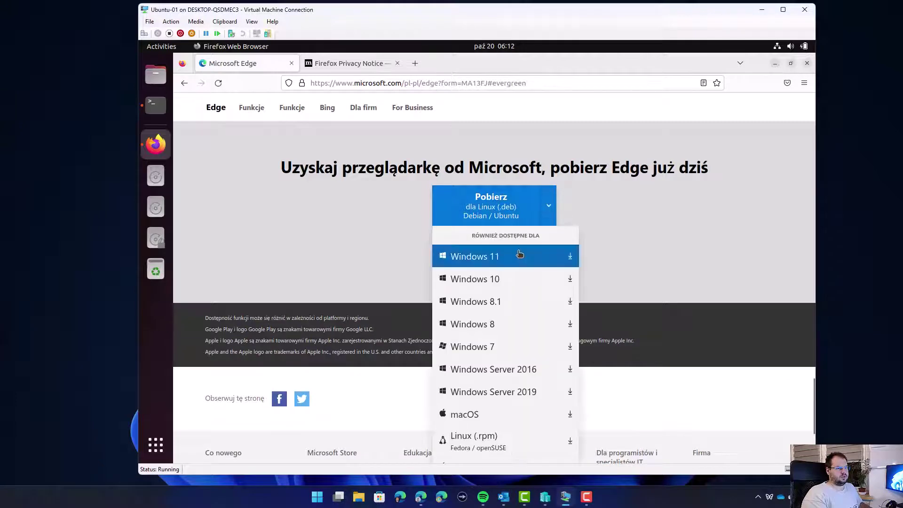
left_click(526, 221)
left_click(502, 213)
left_click(465, 365)
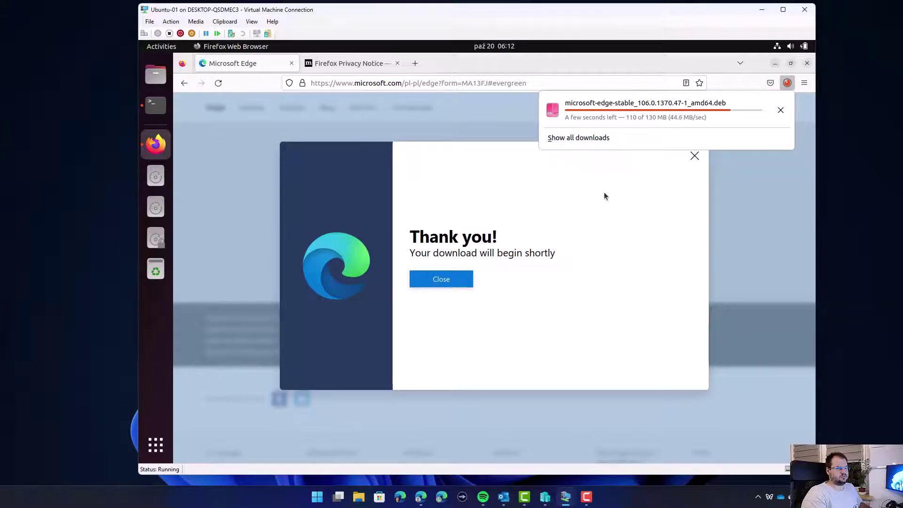
Open the downloaded Edge .deb from the Downloads folder with Software Install.
left_click(651, 111)
left_click(651, 111)
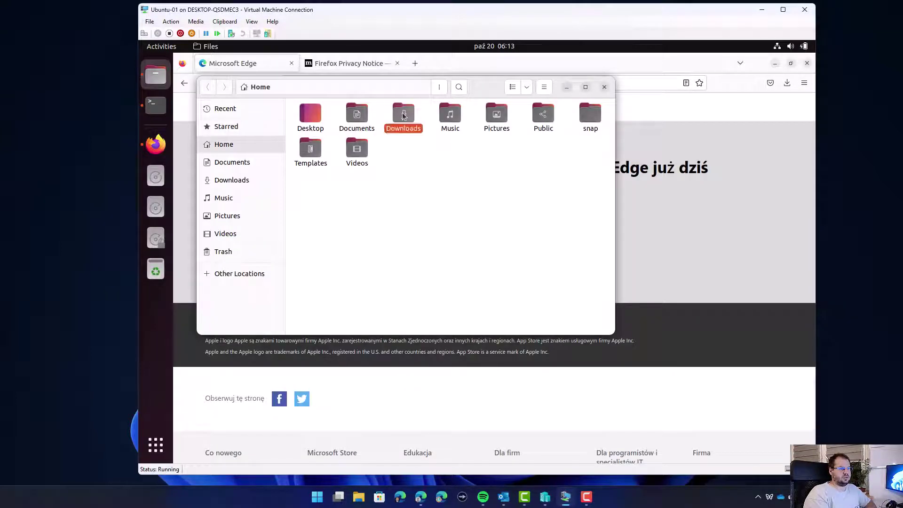
double_click(403, 114)
right_click(323, 117)
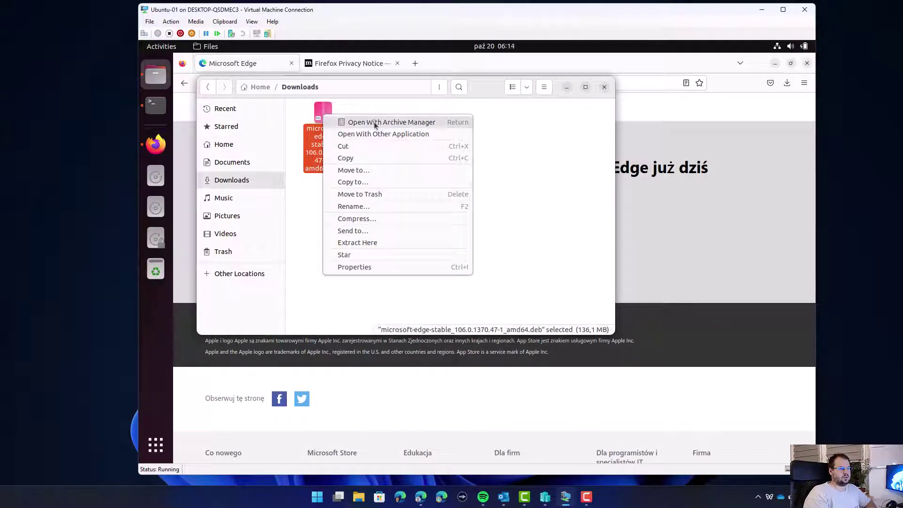
left_click(387, 133)
left_click(373, 177)
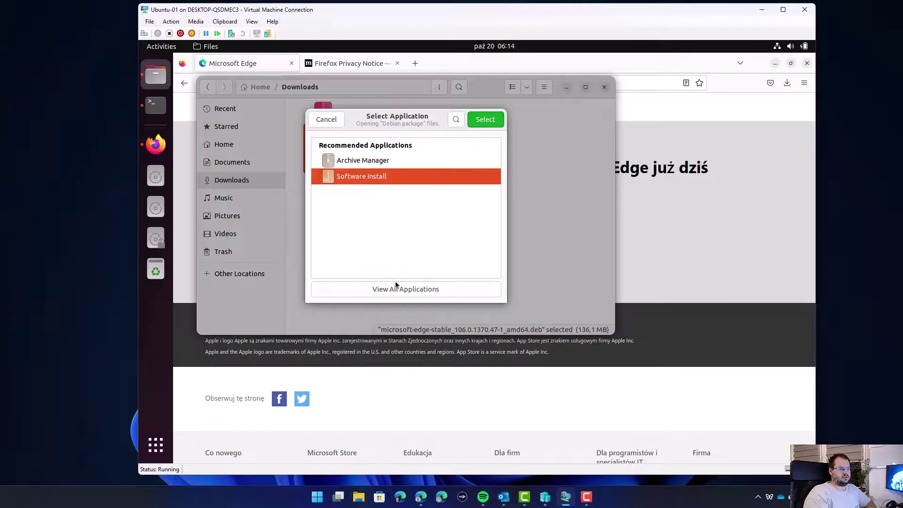
left_click(492, 120)
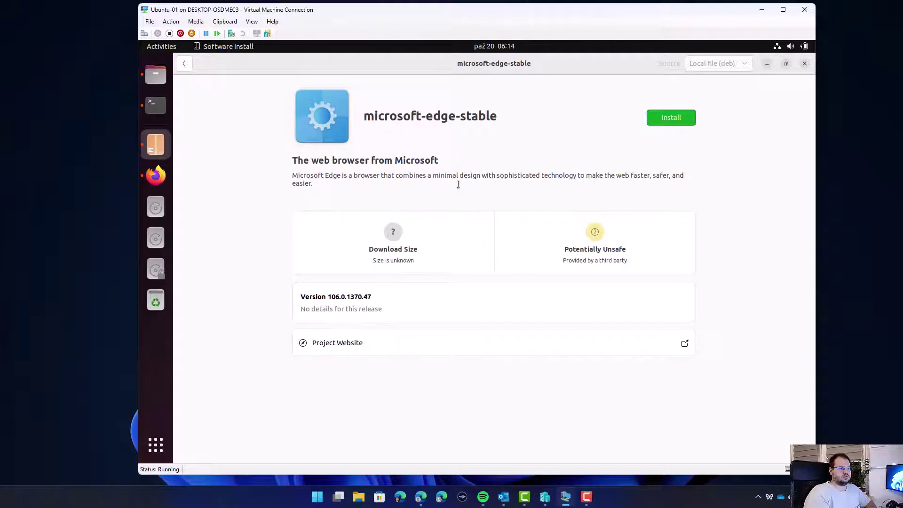
Install microsoft-edge-stable, authenticating with the account password.
left_click(671, 119)
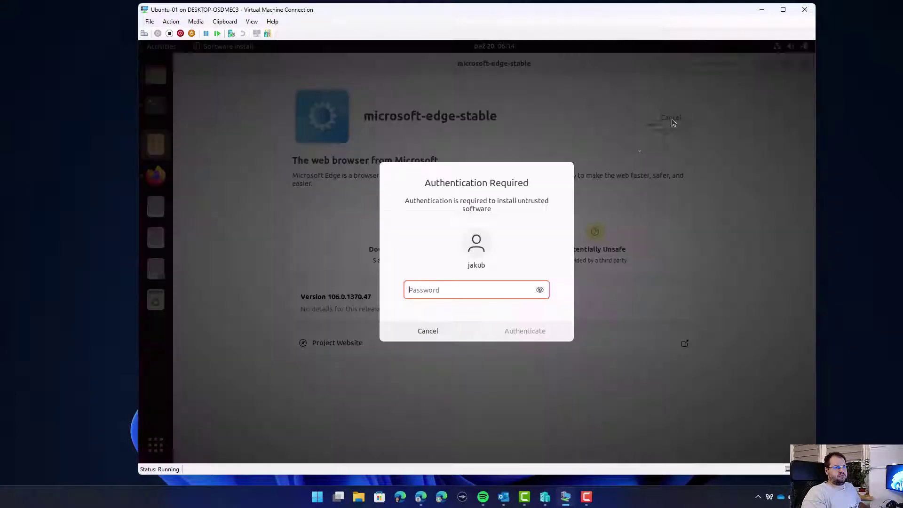
type("**********")
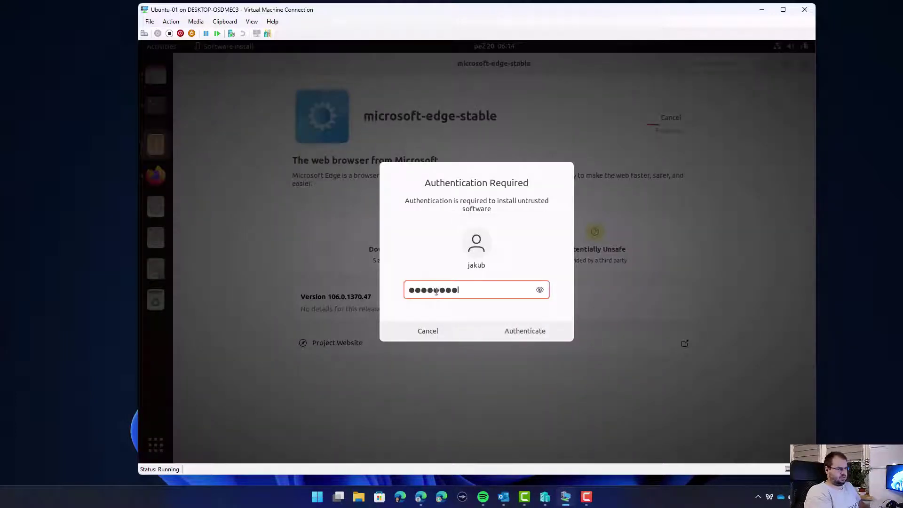
key("Return")
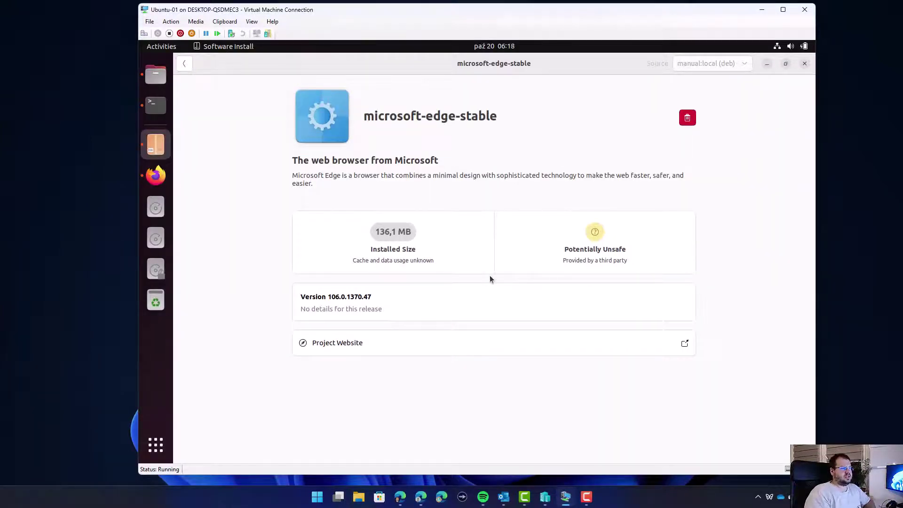
Launch Microsoft Edge once from the overview, then quit it from the dock.
left_click(160, 46)
type("edge")
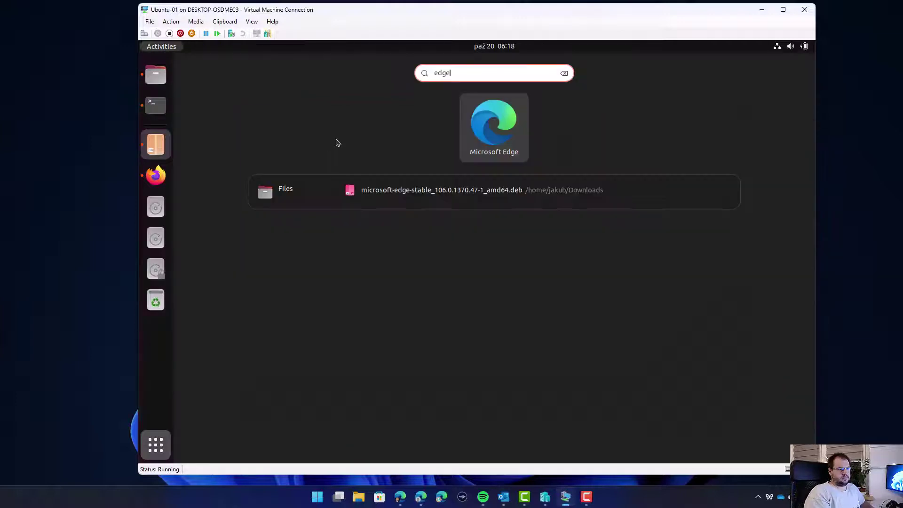
left_click(494, 144)
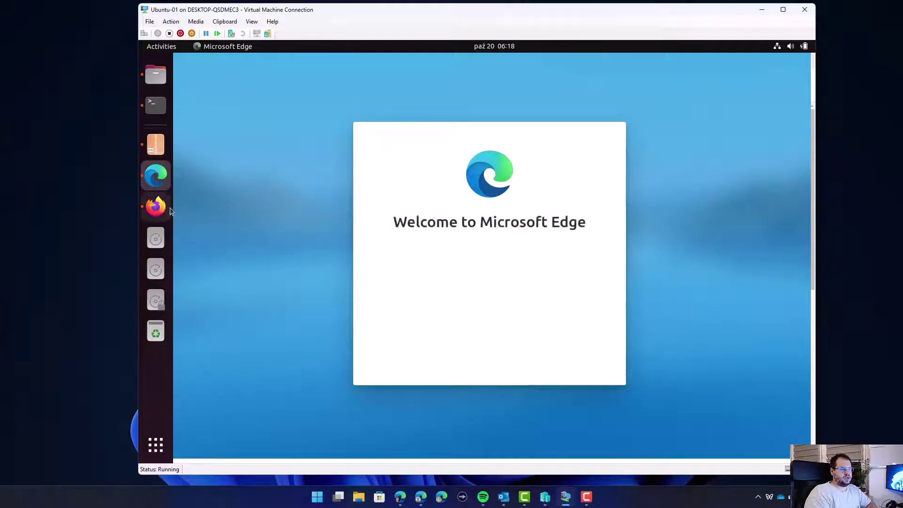
right_click(155, 177)
left_click(204, 219)
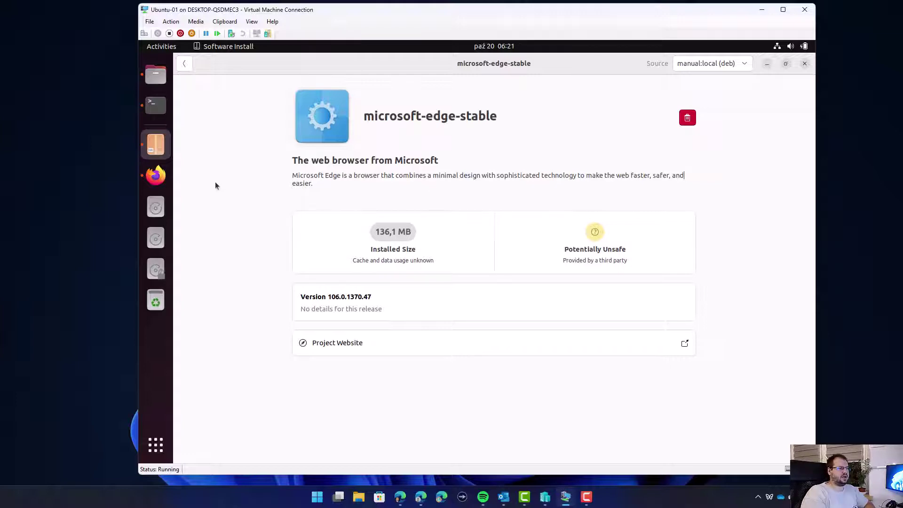
Return to the Intune Linux help page in Firefox and inspect its web address.
left_click(157, 175)
left_click_drag(589, 83, 310, 84)
left_click(469, 83)
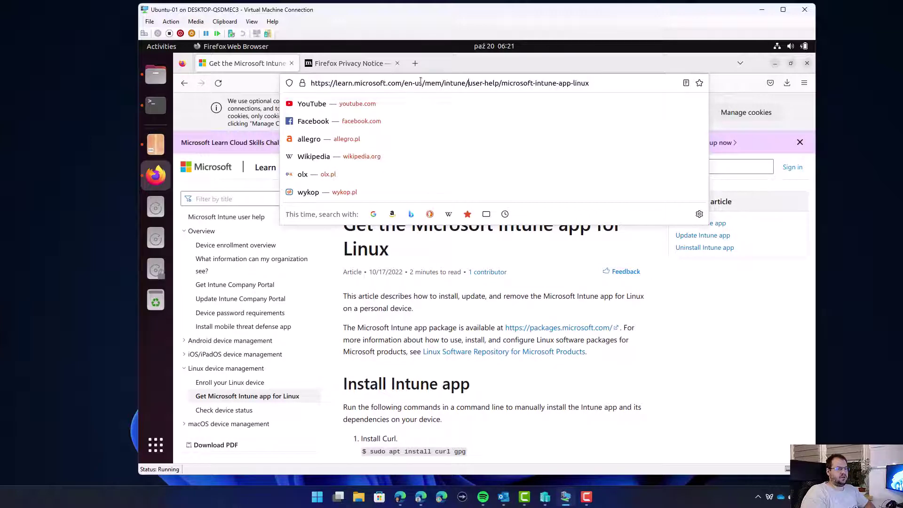
left_click_drag(421, 83, 514, 83)
left_click(515, 83)
left_click_drag(598, 85, 502, 84)
left_click(502, 83)
Install curl and gpg by pasting 'sudo apt install curl gpg' into Terminal and confirming.
scroll(372, 194, "down", 5)
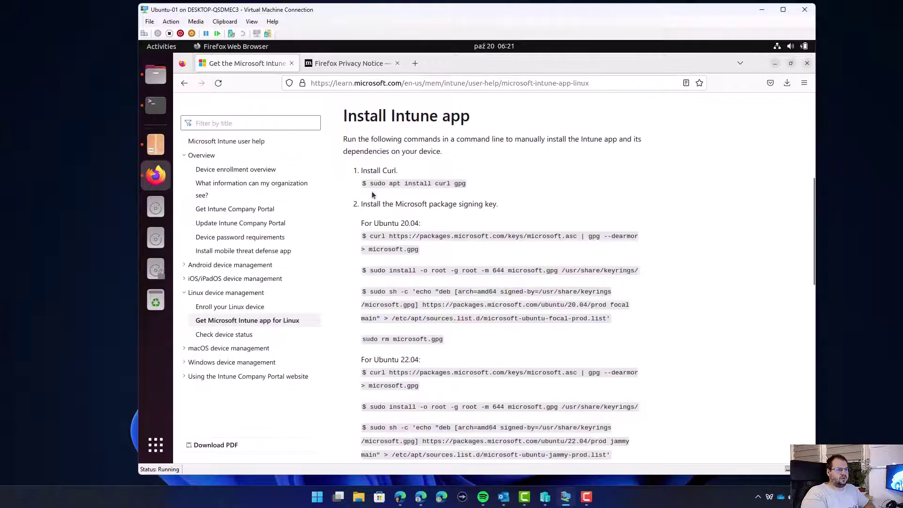
left_click_drag(371, 184, 467, 187)
left_click(468, 189)
left_click_drag(375, 184, 370, 185)
right_click(386, 185)
left_click(405, 193)
left_click(156, 105)
right_click(401, 210)
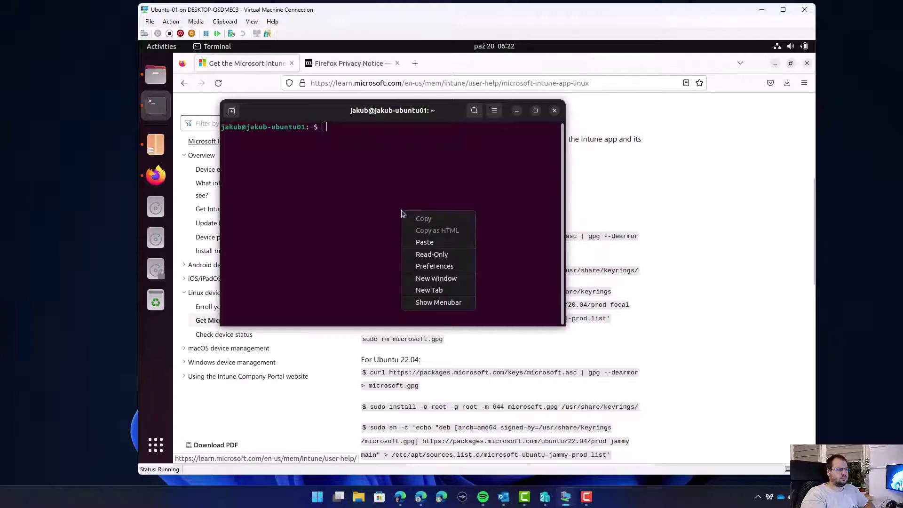
left_click(426, 238)
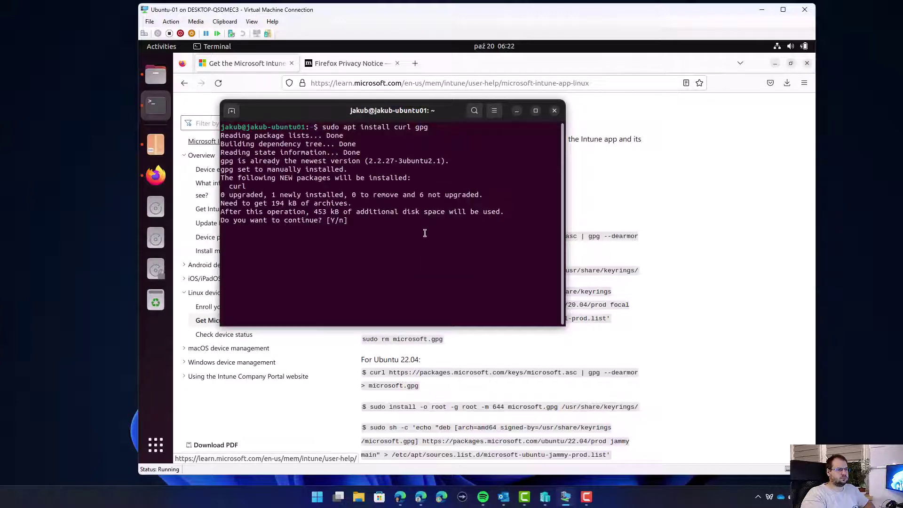
type("y")
key("Return")
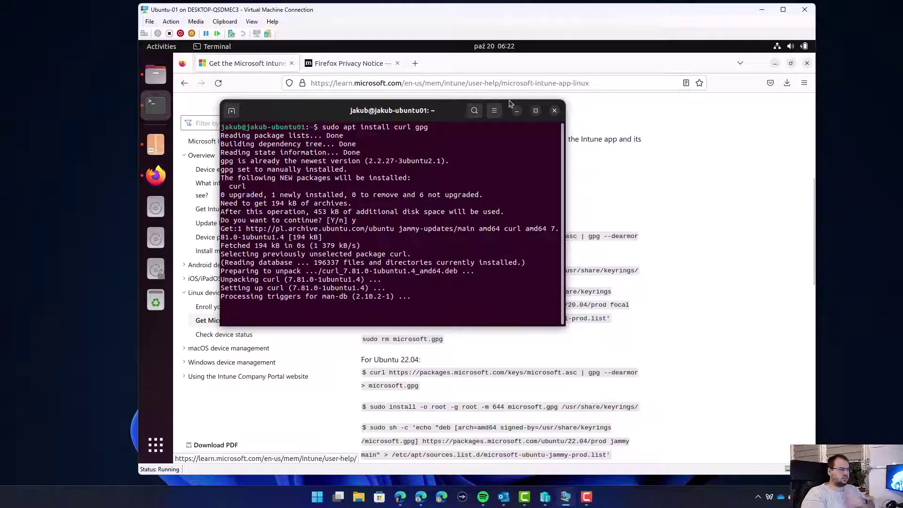
Move the terminal aside and highlight the guide's Ubuntu 20.04 and 22.04 instructions.
left_click_drag(434, 119, 599, 82)
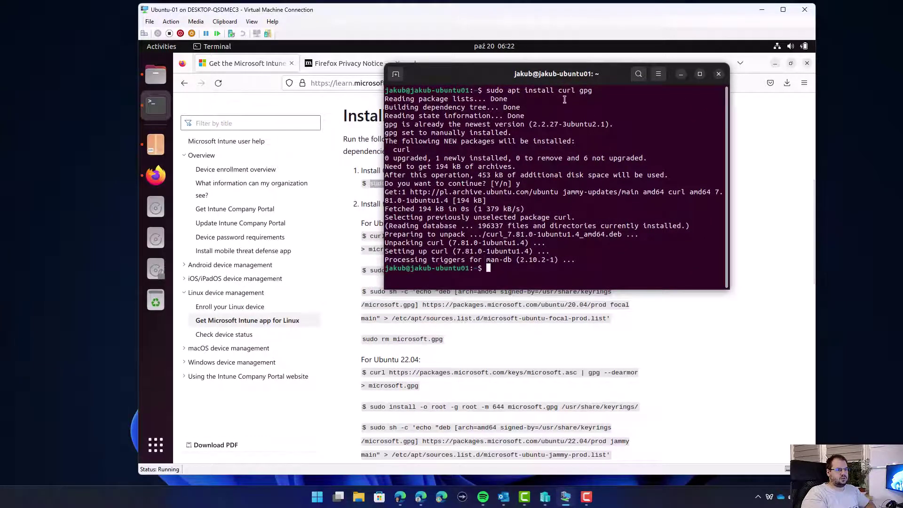
left_click_drag(560, 90, 593, 90)
left_click(592, 90)
left_click(496, 329)
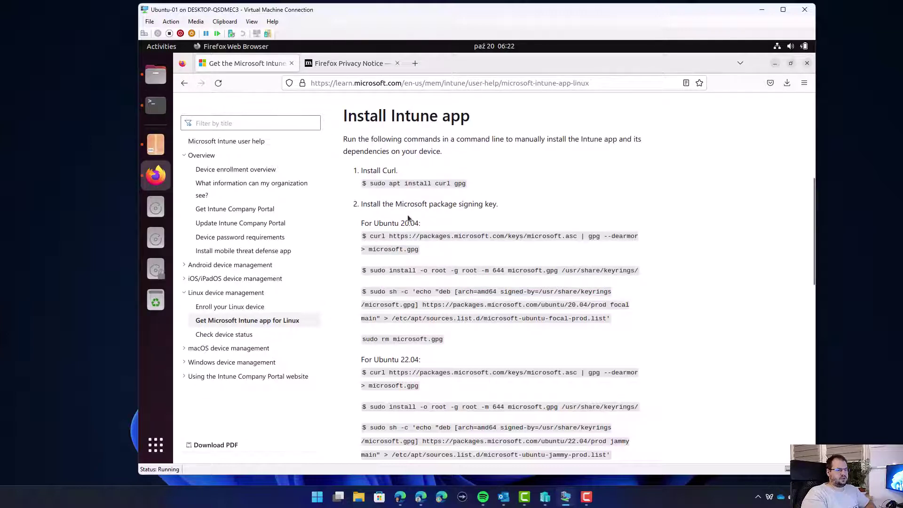
left_click_drag(375, 223, 420, 224)
left_click(378, 239)
left_click_drag(363, 358, 375, 361)
left_click(424, 362)
left_click(374, 361)
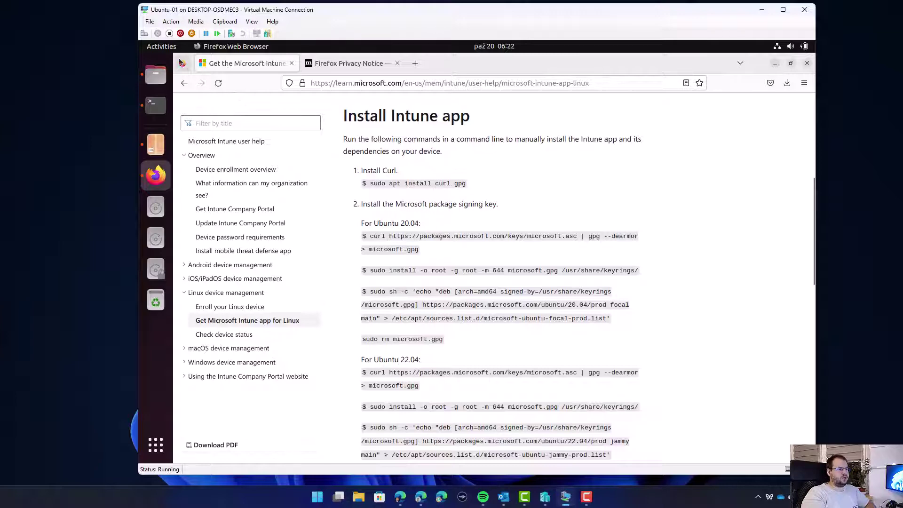
Check in Settings > About that the VM runs Ubuntu 22.04.1 LTS.
left_click(156, 445)
type("vers")
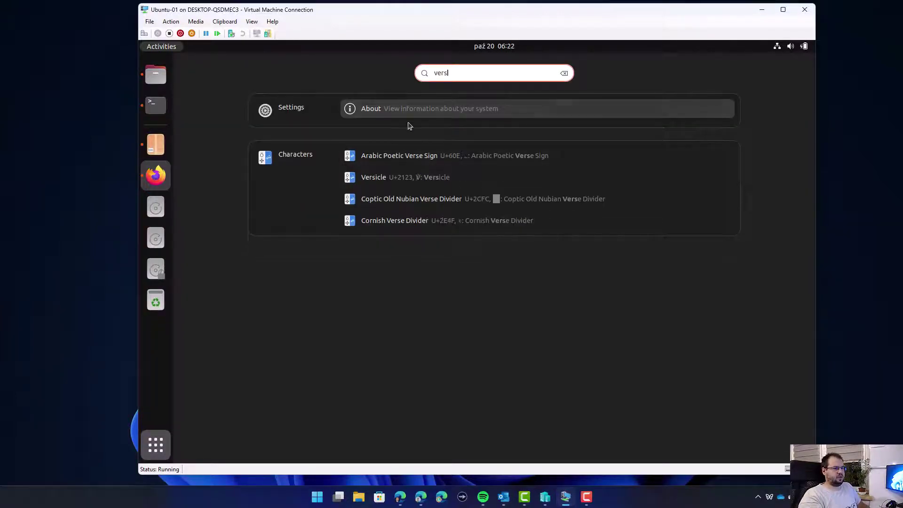
left_click(410, 122)
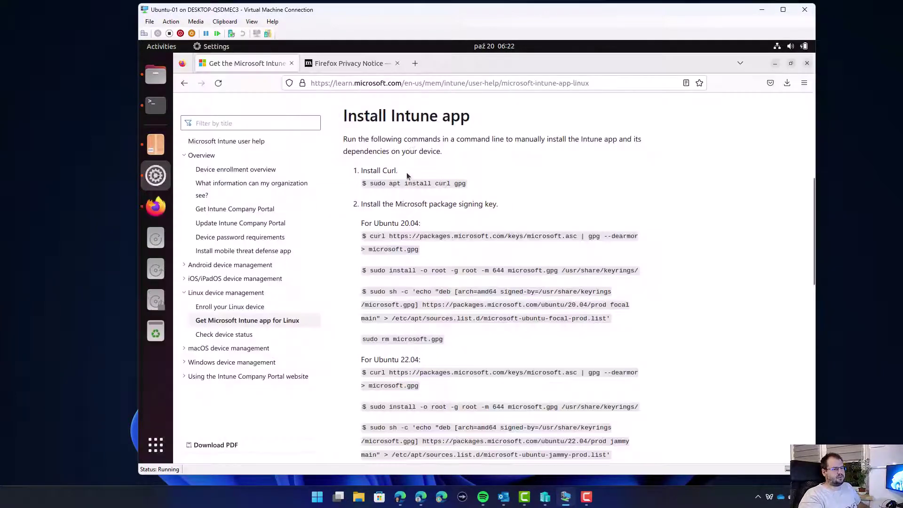
scroll(442, 252, "down", 1)
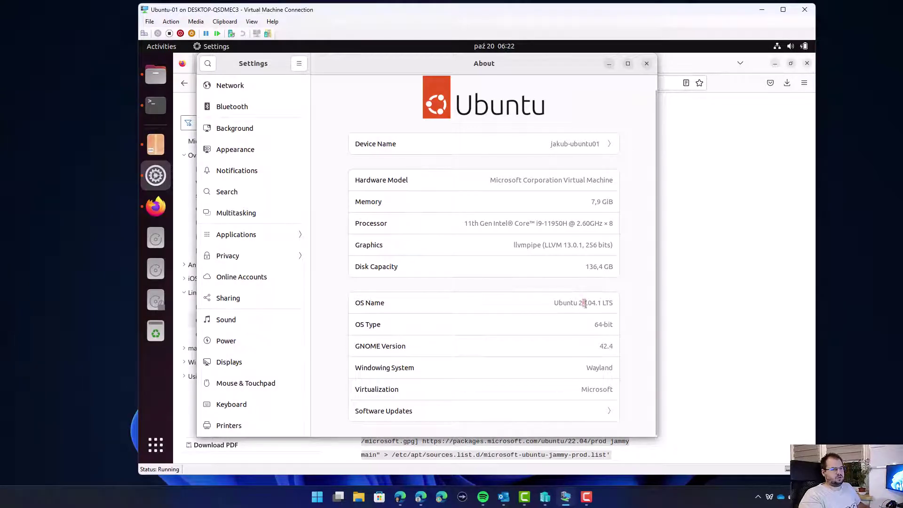
Select the Ubuntu 22.04 curl signing-key command in the Firefox guide.
left_click(704, 299)
scroll(408, 346, "down", 2)
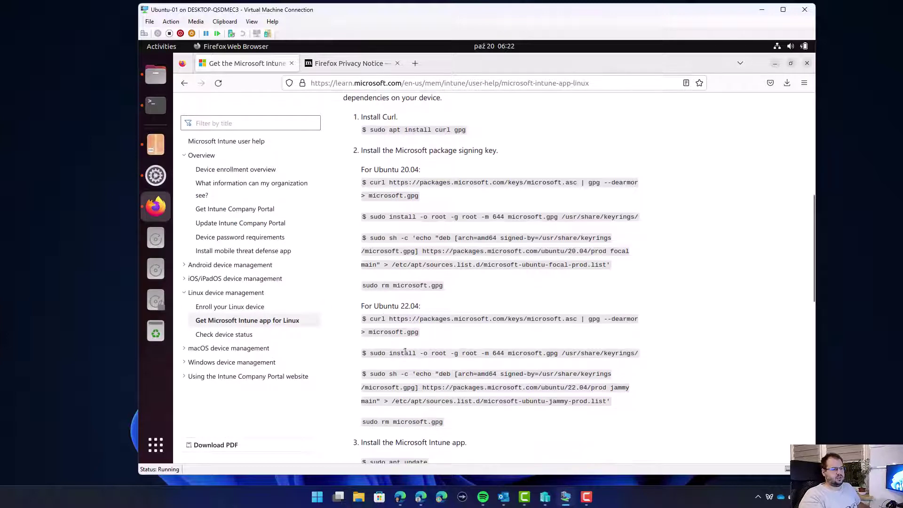
left_click_drag(370, 319, 414, 334)
left_click(372, 318)
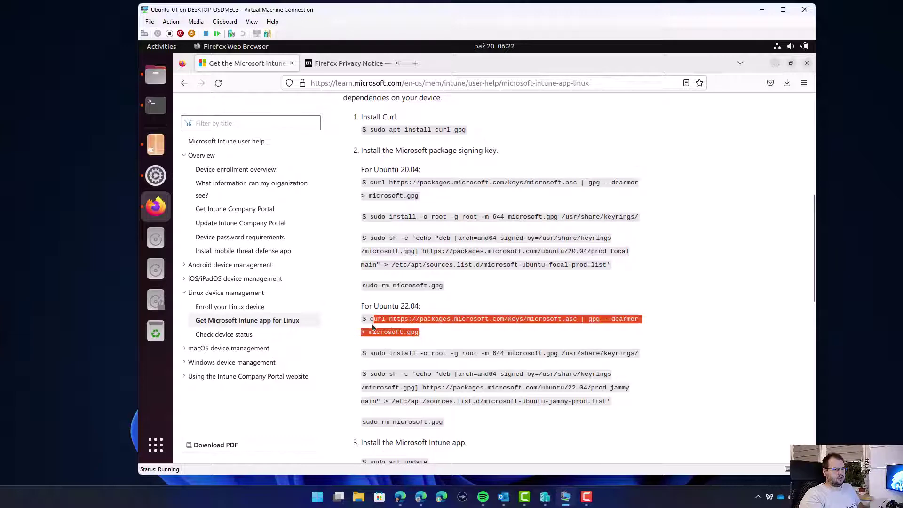
left_click_drag(370, 318, 416, 333)
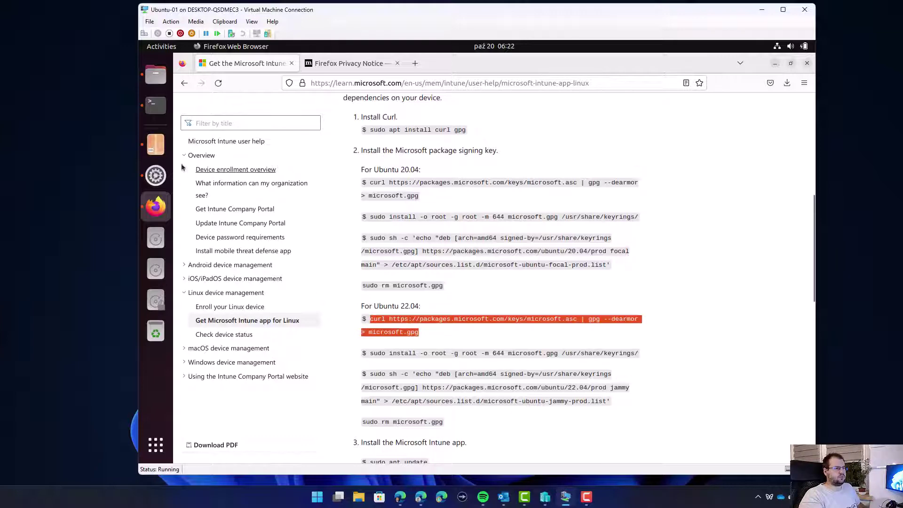
Run the copied curl command in Terminal to download microsoft.gpg.
left_click(156, 104)
right_click(523, 249)
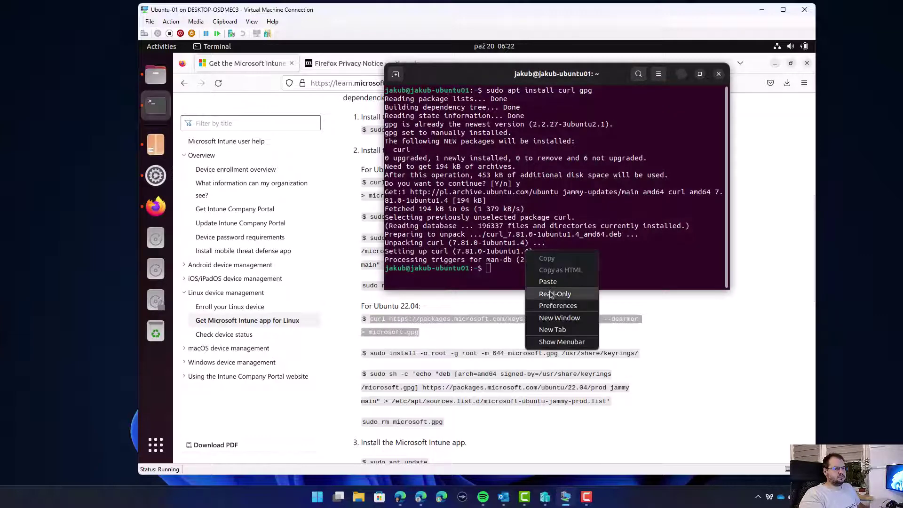
left_click(554, 279)
key("Return")
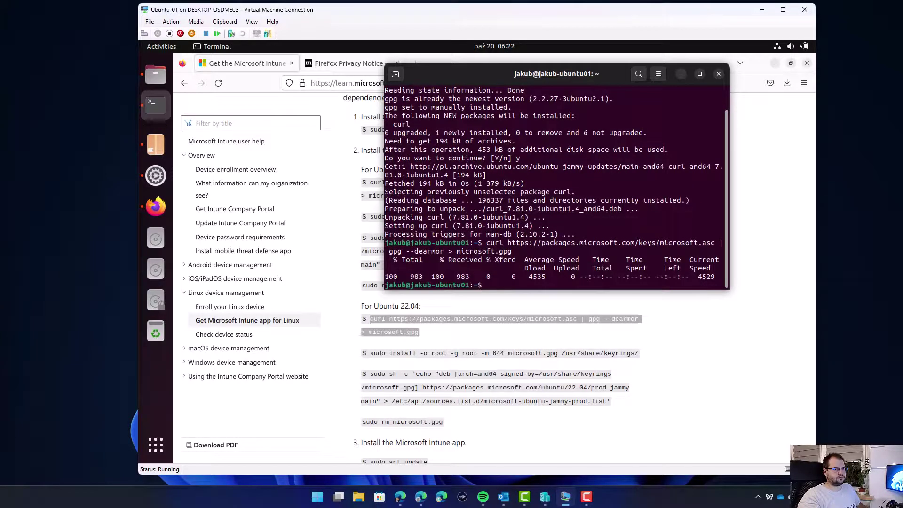
Run the guide's sudo install command placing microsoft.gpg in /usr/share/keyrings.
left_click_drag(373, 355, 637, 356)
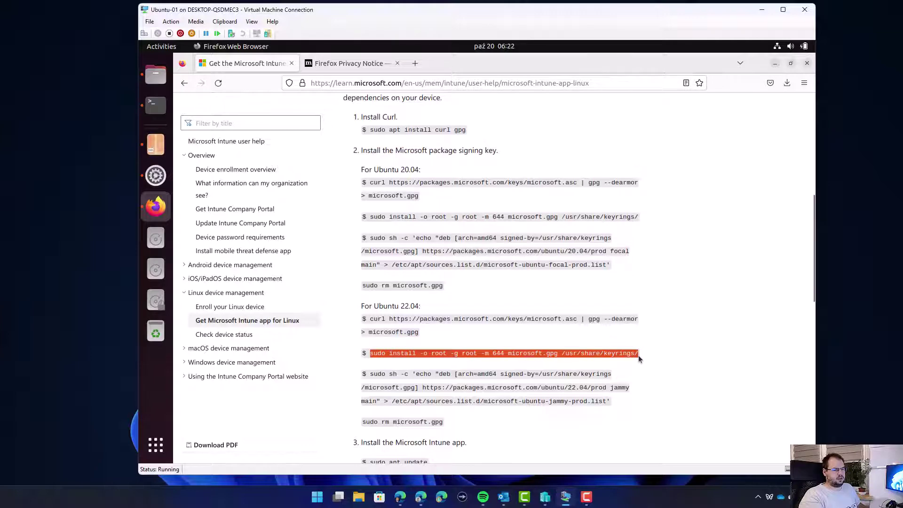
key("ctrl+c")
key("alt+Tab")
right_click(507, 259)
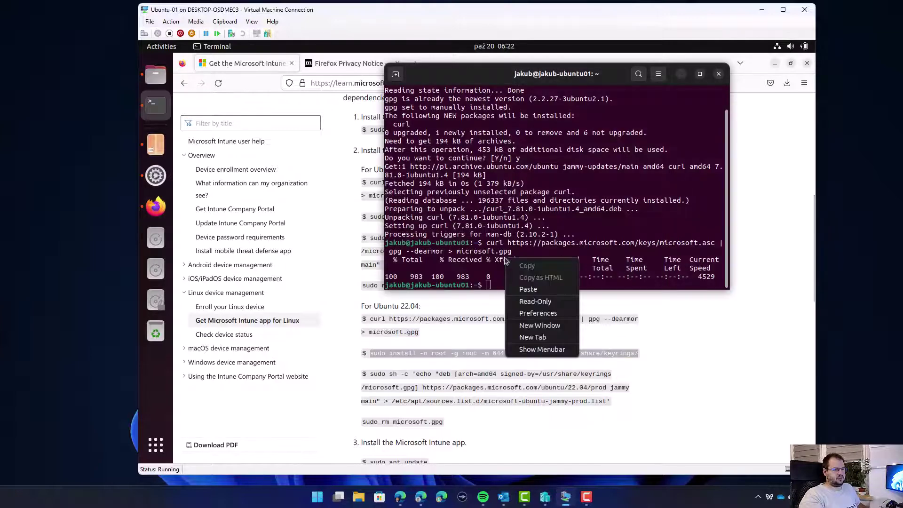
left_click(537, 290)
key("Return")
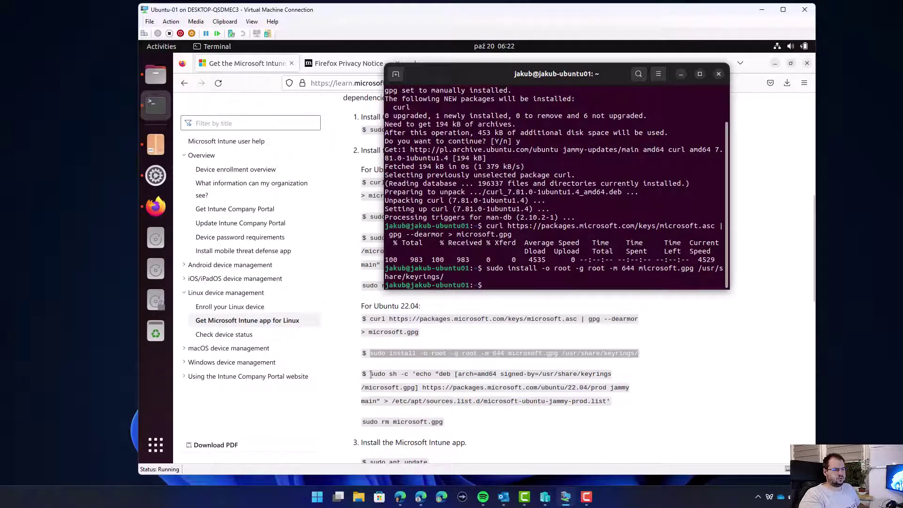
Add the microsoft-ubuntu-jammy-prod repository list with the guide's sudo sh -c command.
left_click_drag(370, 374, 611, 403)
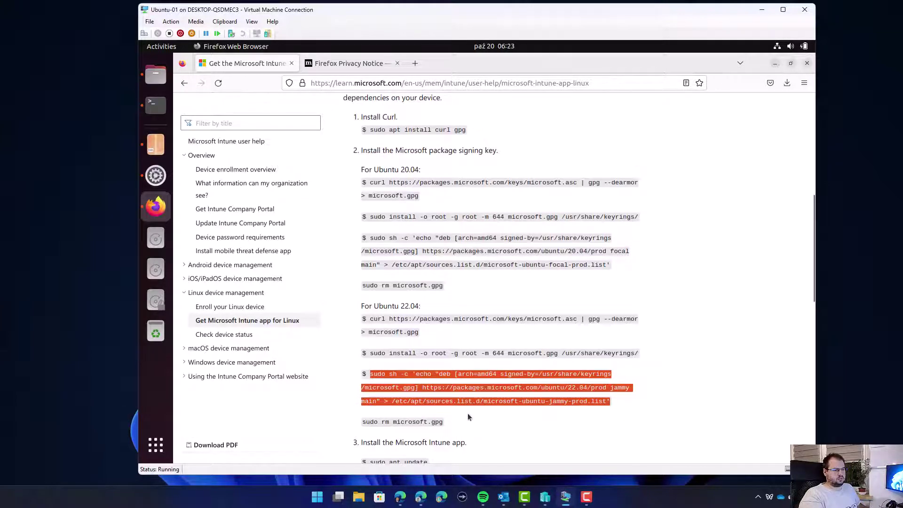
left_click(156, 104)
right_click(527, 285)
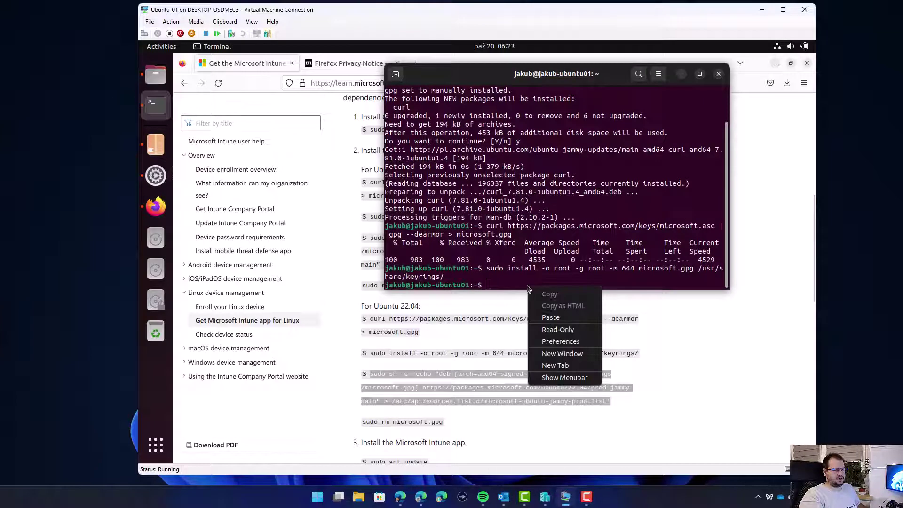
left_click(550, 318)
key("Return")
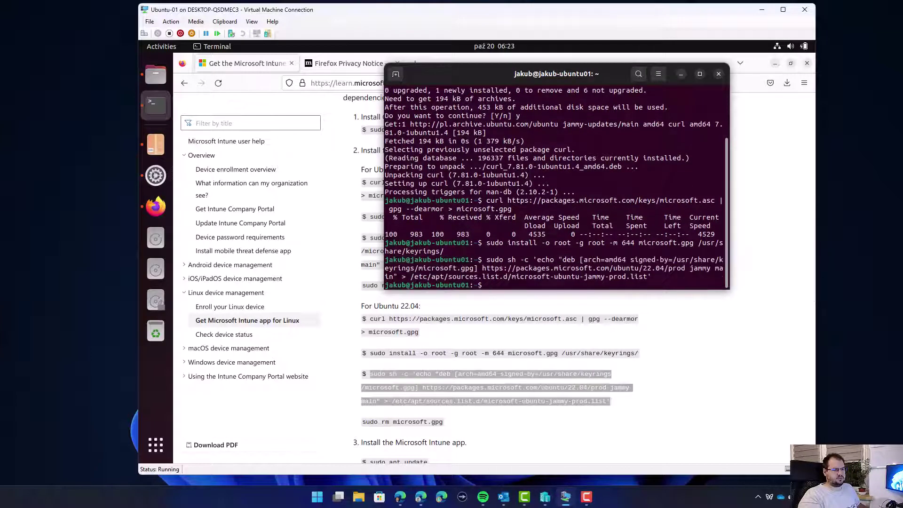
left_click_drag(443, 422, 446, 425)
double_click(363, 421)
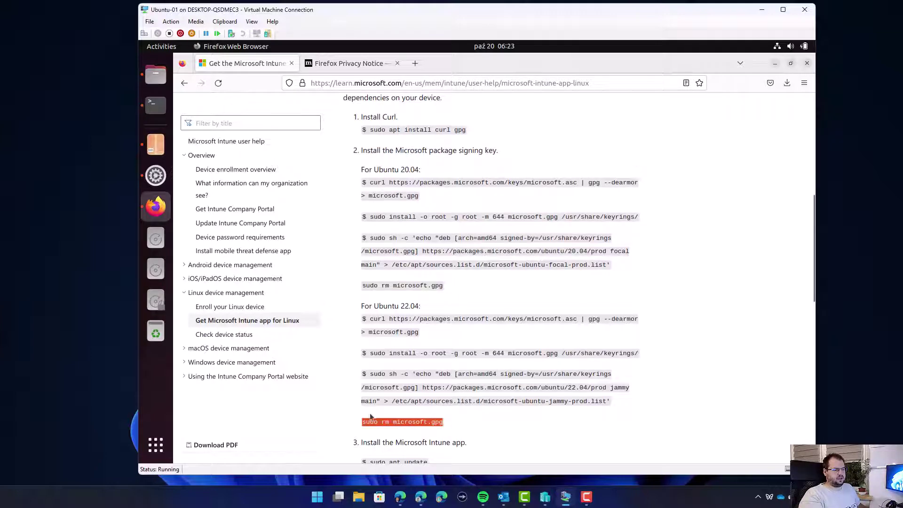
Delete the temporary microsoft.gpg and refresh package lists with sudo apt-get update.
left_click(156, 106)
right_click(518, 251)
left_click(546, 283)
key("Return")
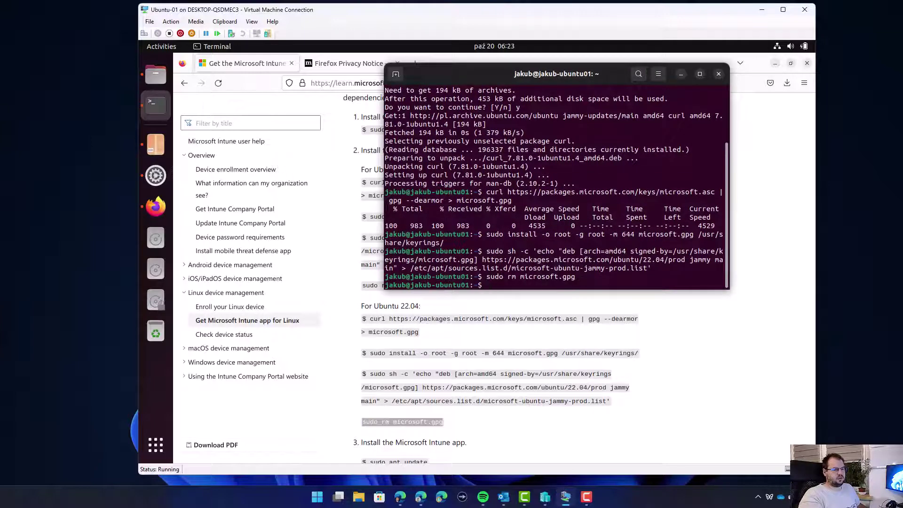
scroll(460, 419, "down", 3)
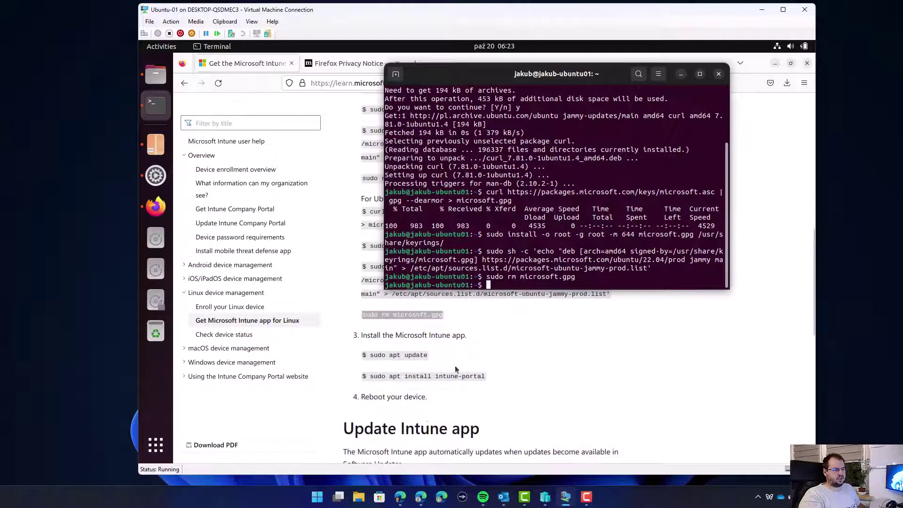
type("sudo ")
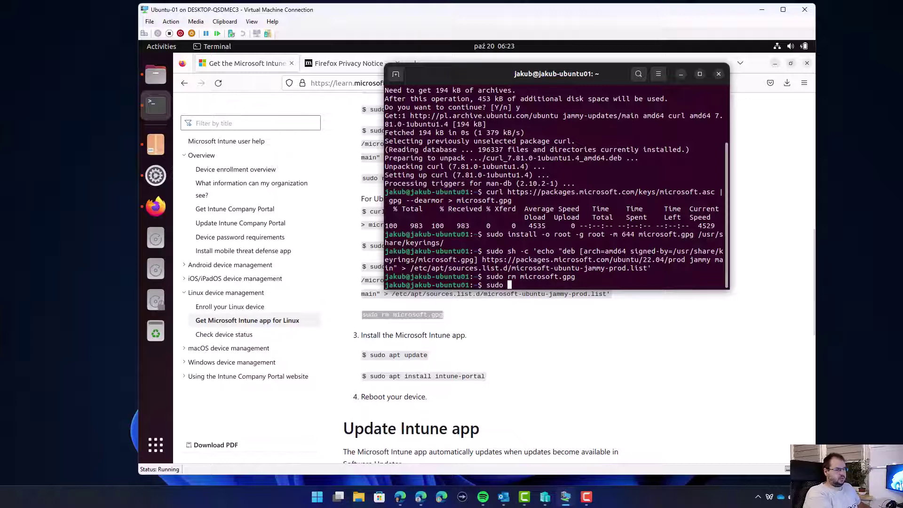
type("apt-get ")
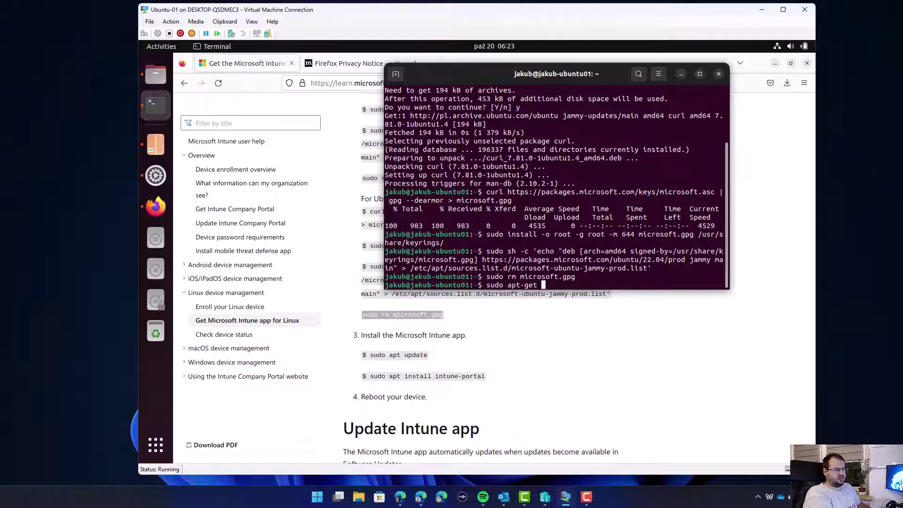
type("update")
key("Return")
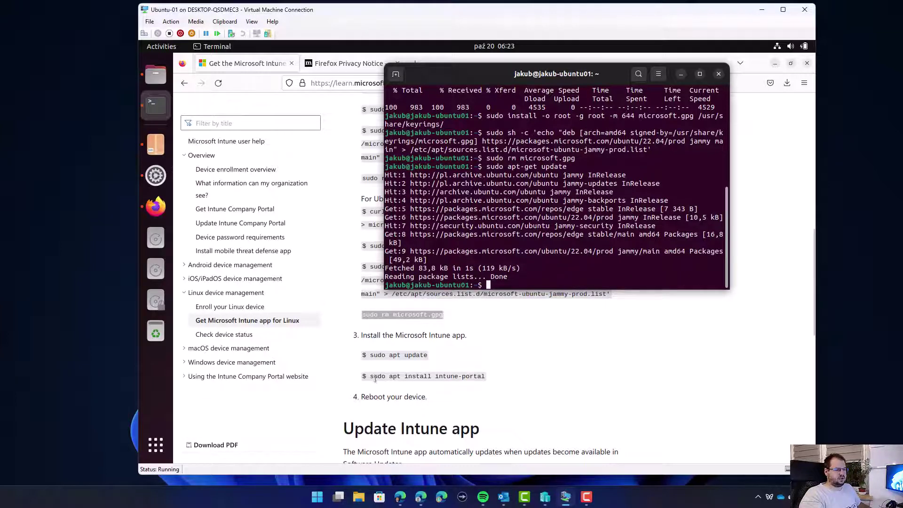
Install intune-portal with sudo apt-get install intune-portal, confirming with y.
type("sid")
key("BackSpace")
key("BackSpace")
type("udo apt-get install intune-portal")
key("Return")
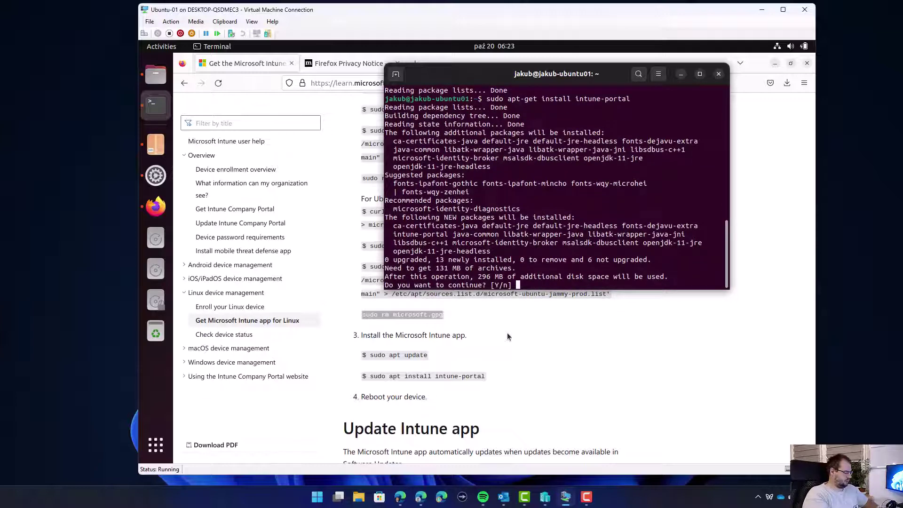
type("y")
key("Return")
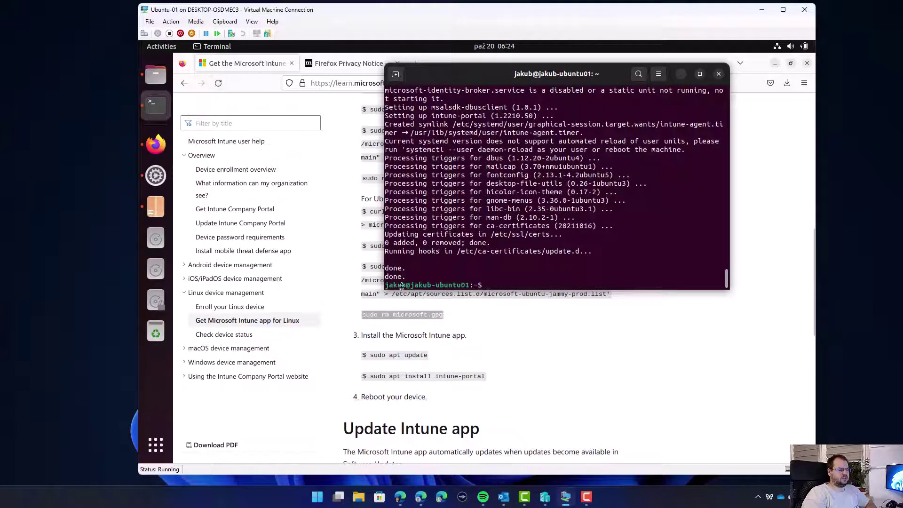
scroll(184, 61, "down", 6)
Restart the Ubuntu virtual machine from the system menu.
left_click(161, 49)
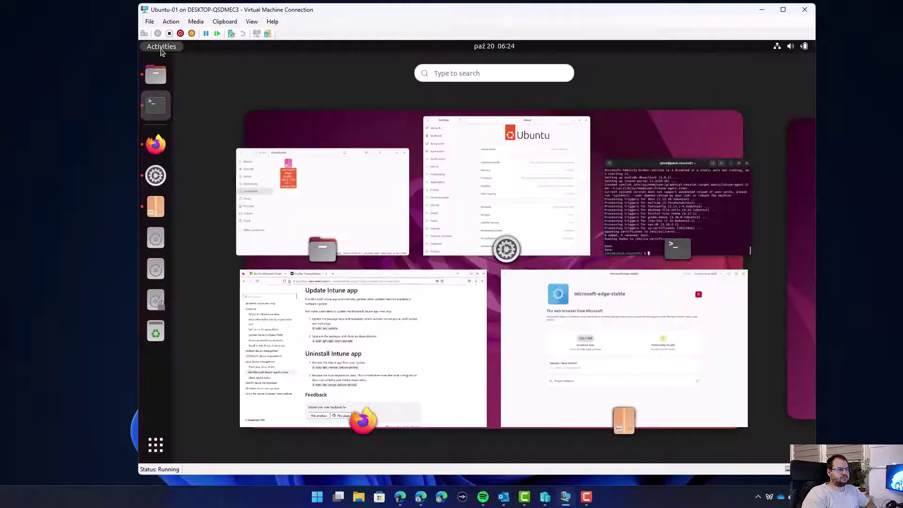
left_click(793, 48)
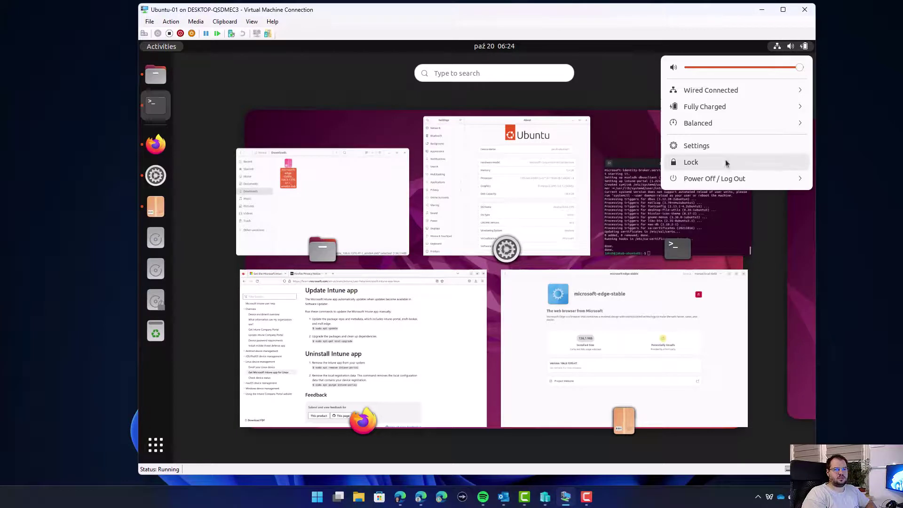
left_click(729, 179)
left_click(699, 212)
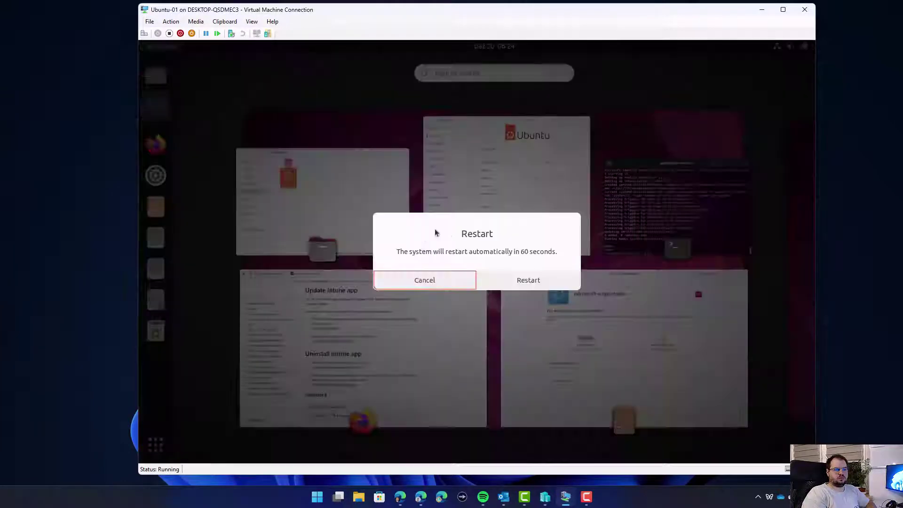
left_click(495, 279)
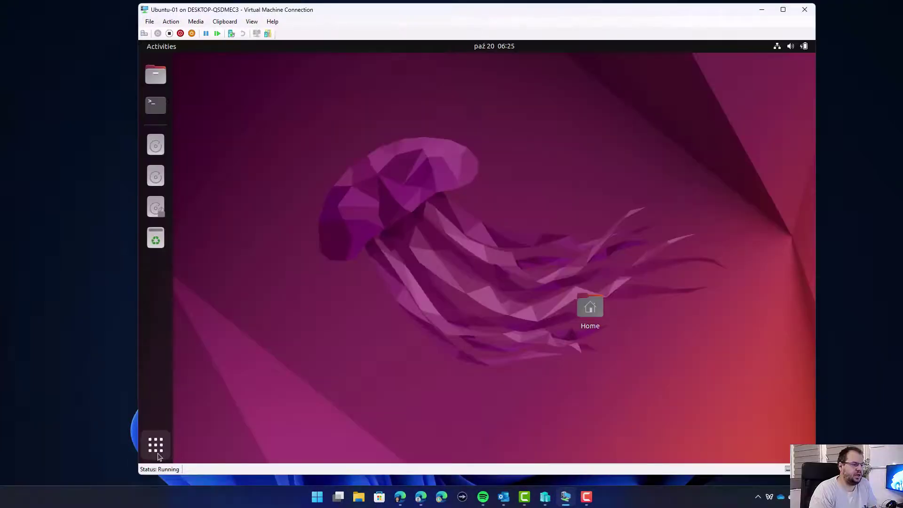
Launch the Microsoft Intune app from the app grid.
left_click(159, 451)
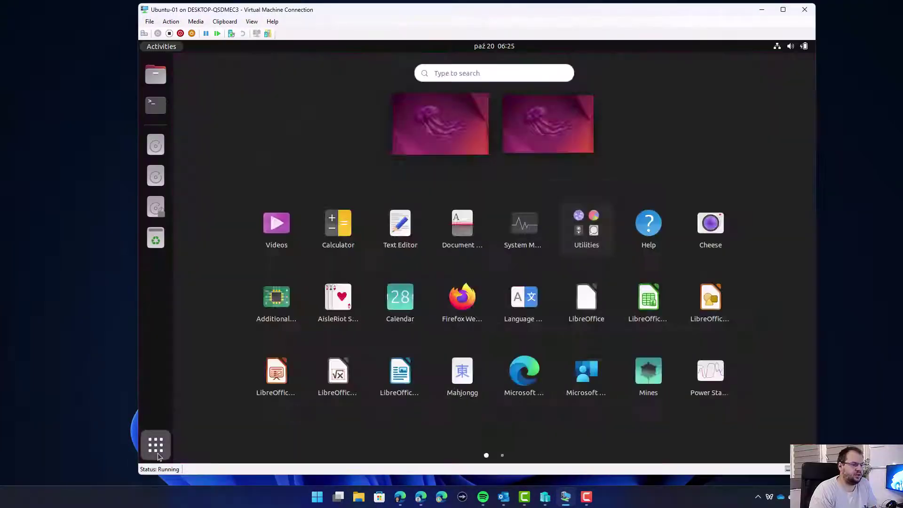
left_click(460, 73)
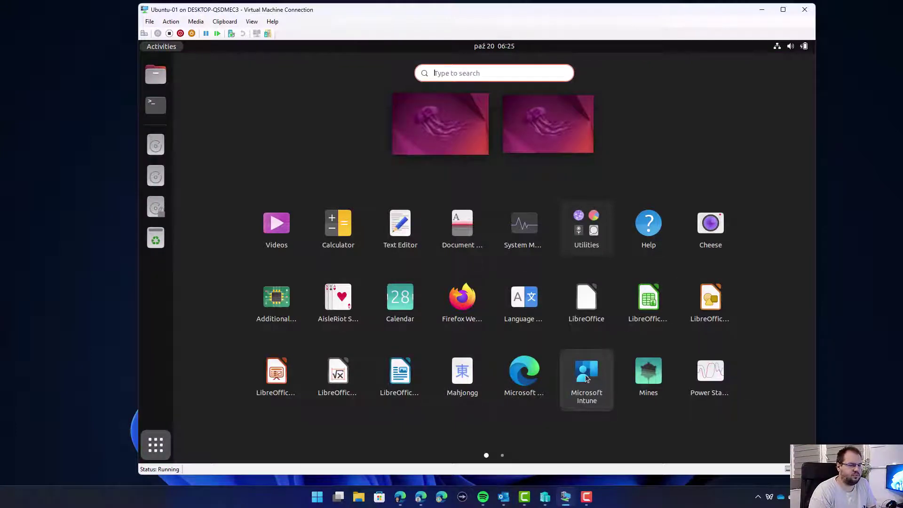
left_click(586, 376)
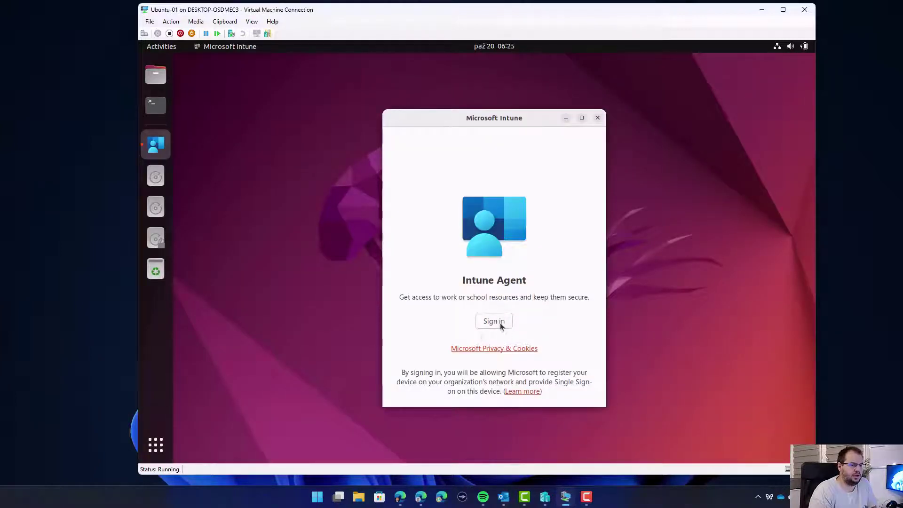
Sign in to Intune on the Ubuntu VM, register it, and enroll it until it shows Compliant.
left_click(501, 326)
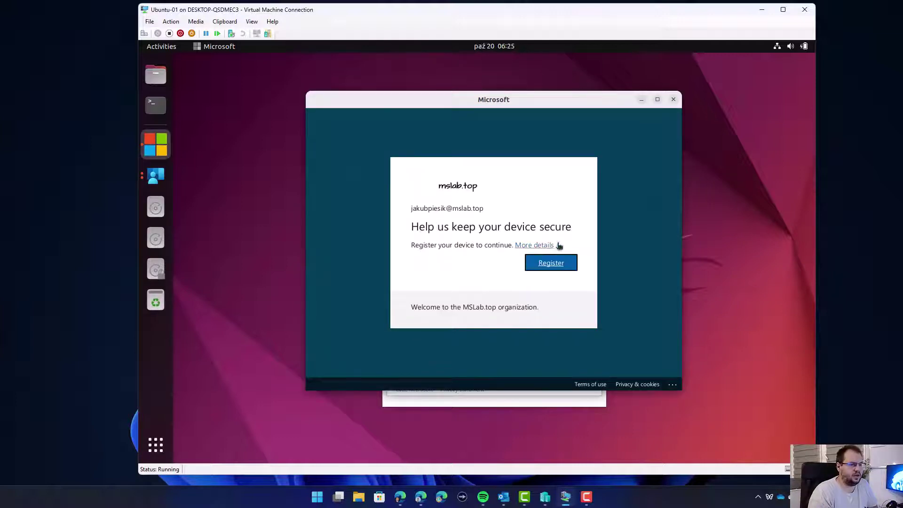
left_click(544, 267)
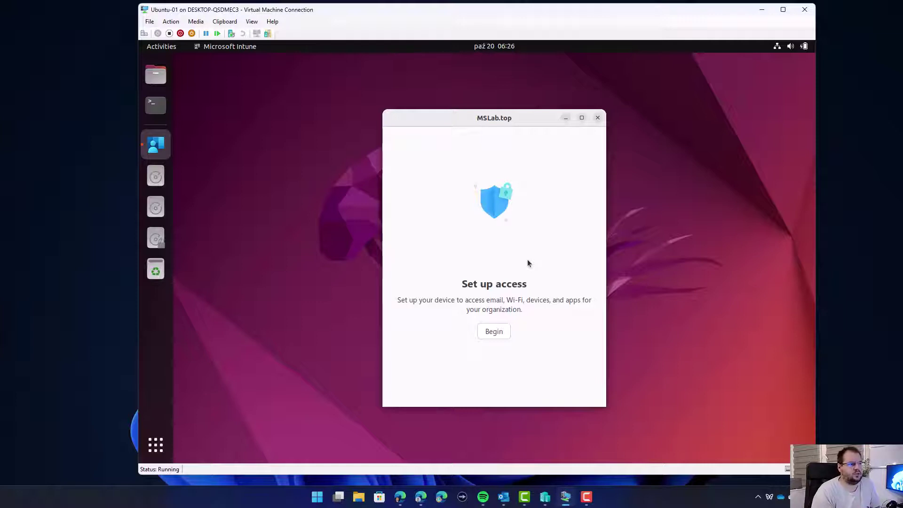
left_click(500, 334)
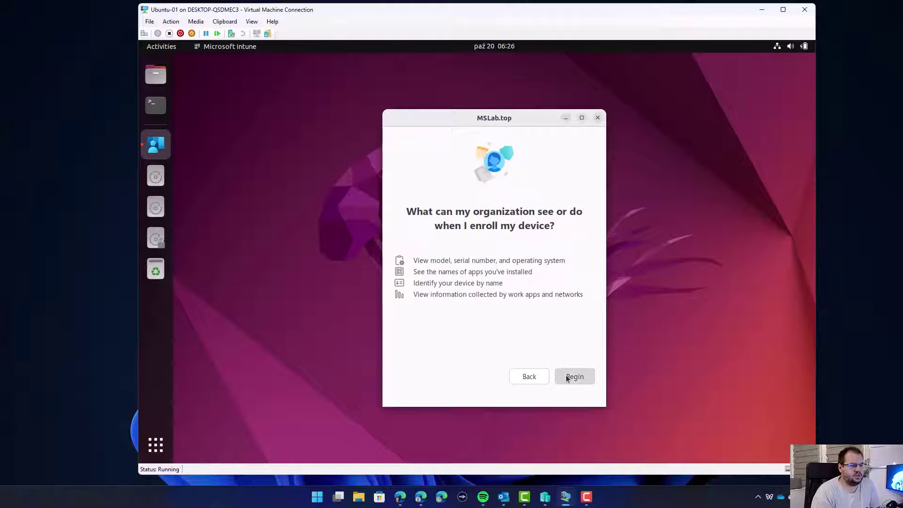
left_click(566, 378)
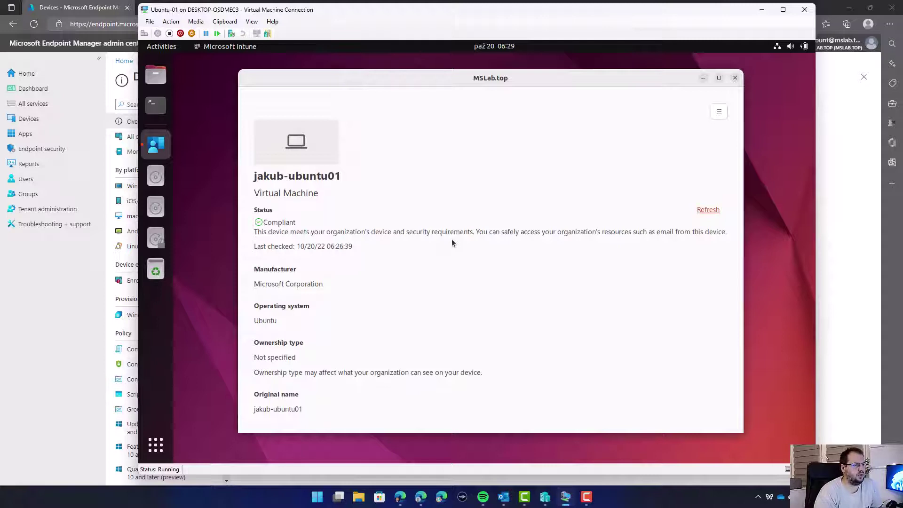
Confirm the Ubuntu device is Compliant under Linux devices, then view the empty Linux compliance policies.
left_click(67, 261)
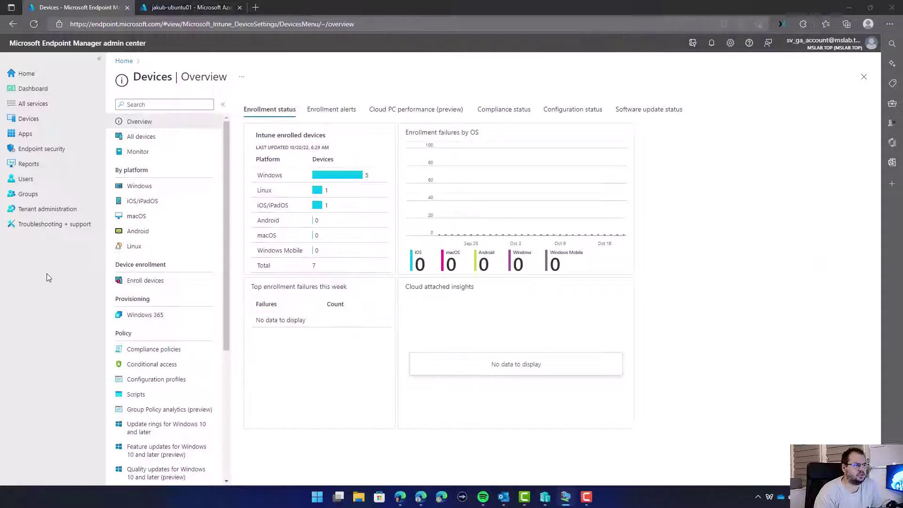
left_click(135, 246)
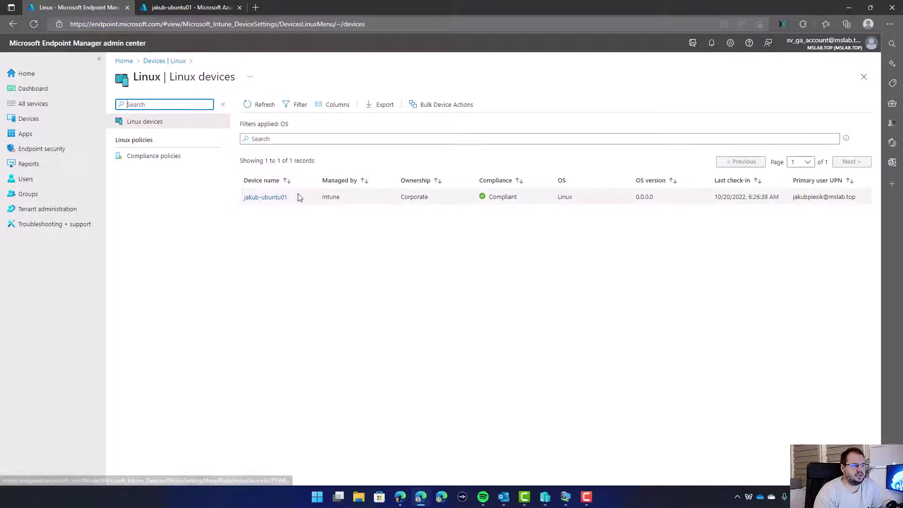
left_click_drag(300, 196, 816, 240)
left_click(816, 241)
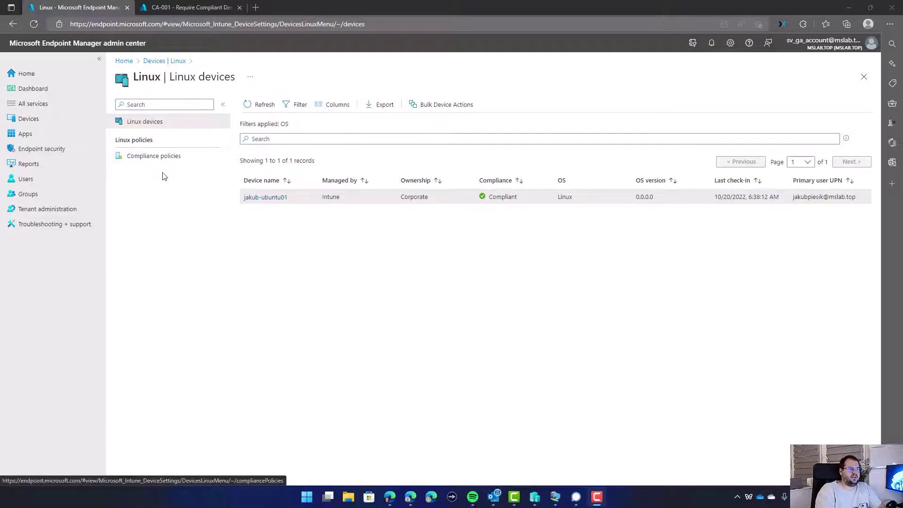
left_click(159, 159)
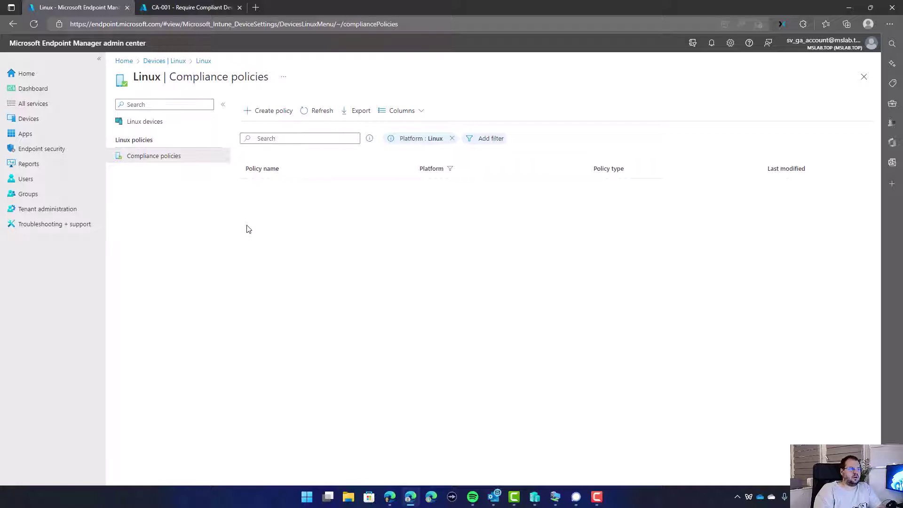
Review CA-001's users, its Office 365 cloud apps, and its grant control requiring compliant devices.
left_click(216, 7)
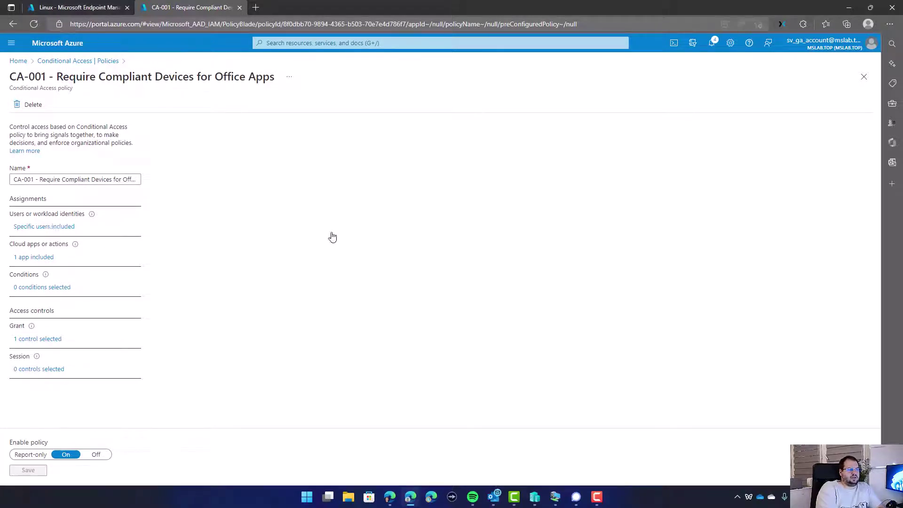
left_click(44, 227)
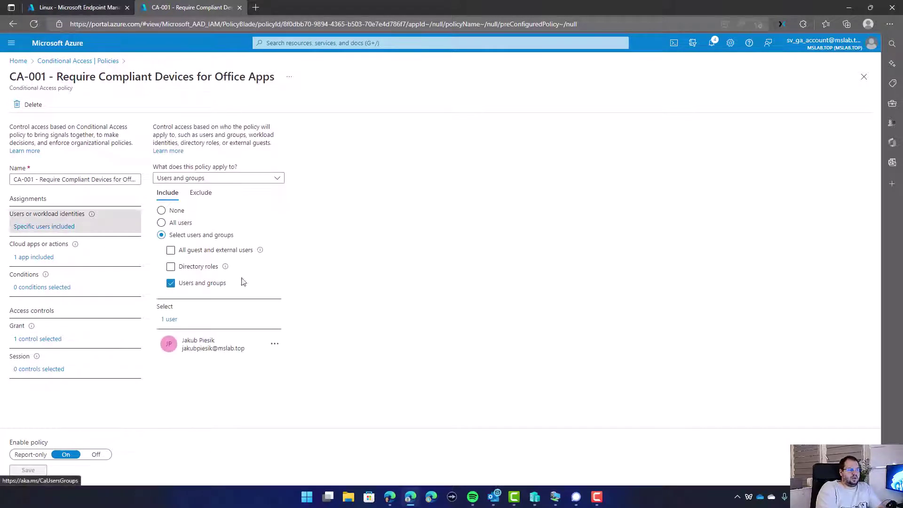
left_click(33, 256)
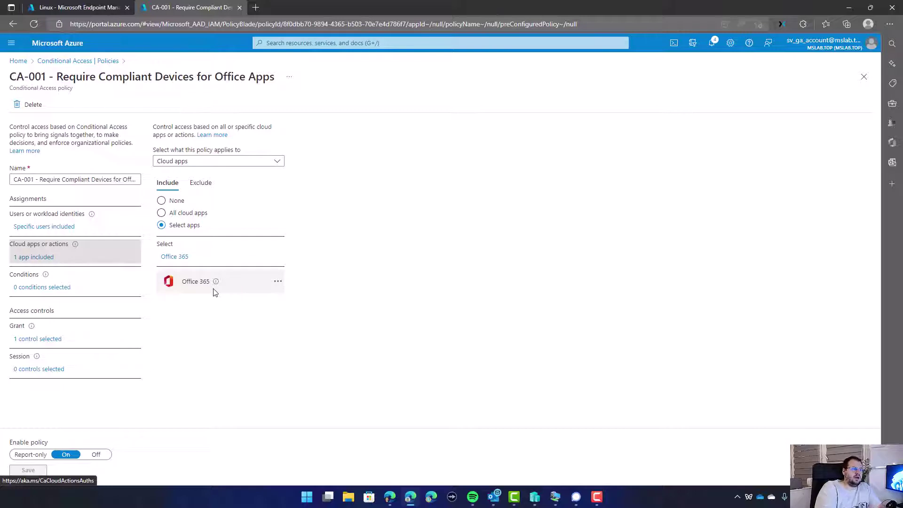
left_click(39, 339)
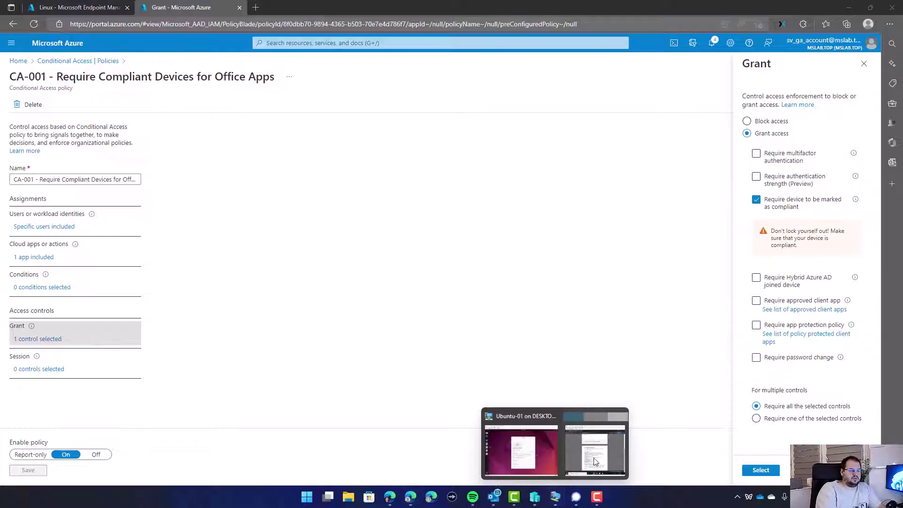
In the Windows VM's Edge, choose to sign out and sign in with a different account.
left_click(584, 442)
scroll(445, 221, "up", 3)
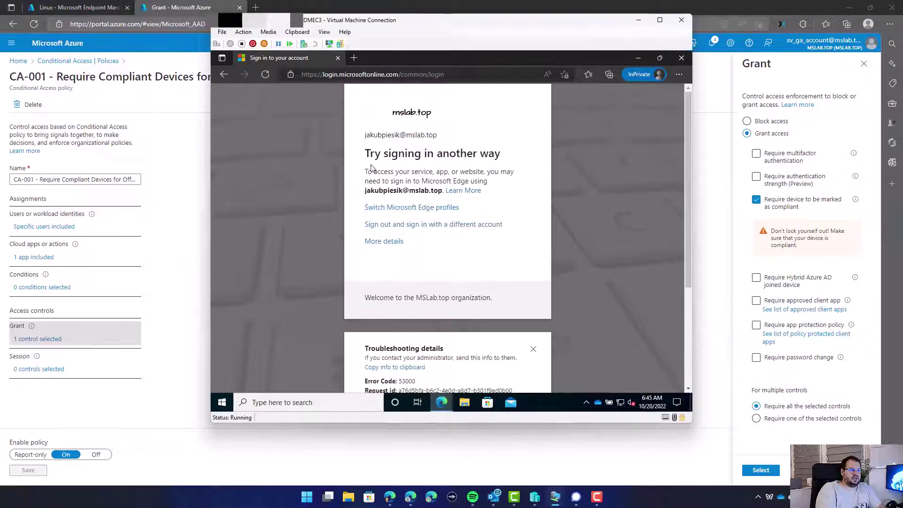
triple_click(400, 191)
left_click(405, 191)
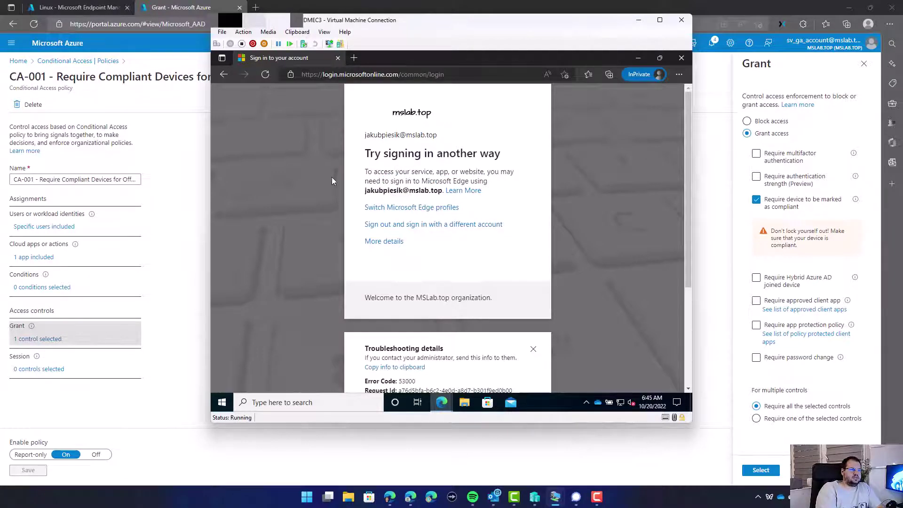
triple_click(390, 173)
left_click(398, 197)
left_click(402, 229)
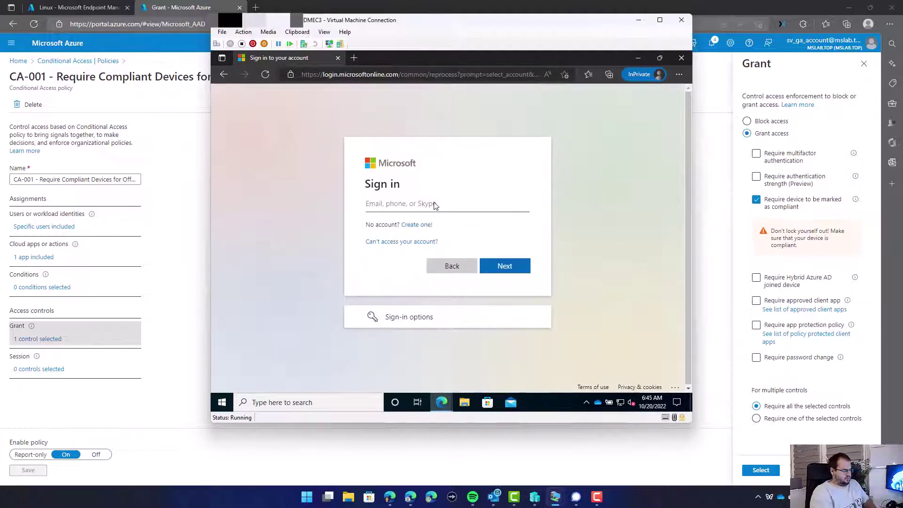
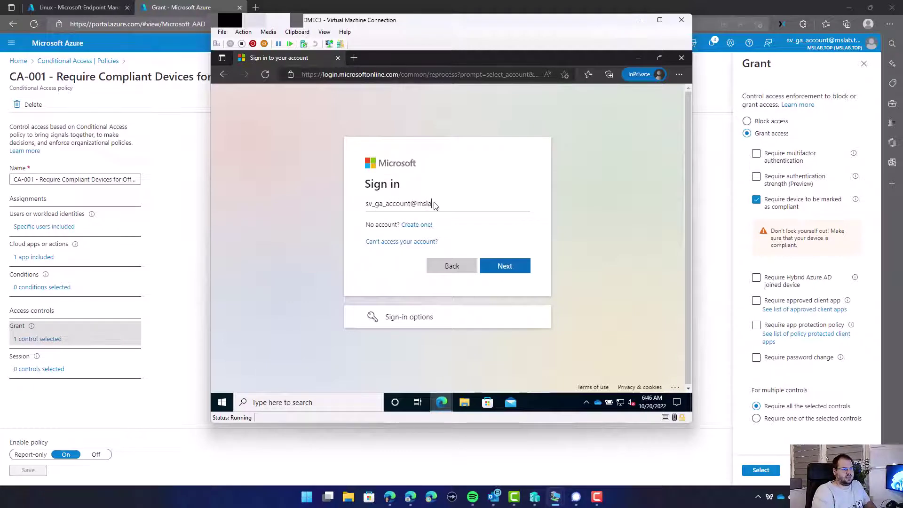
Sign in with the other account's e-mail and password, stay signed in, then close the VM window.
key("Return")
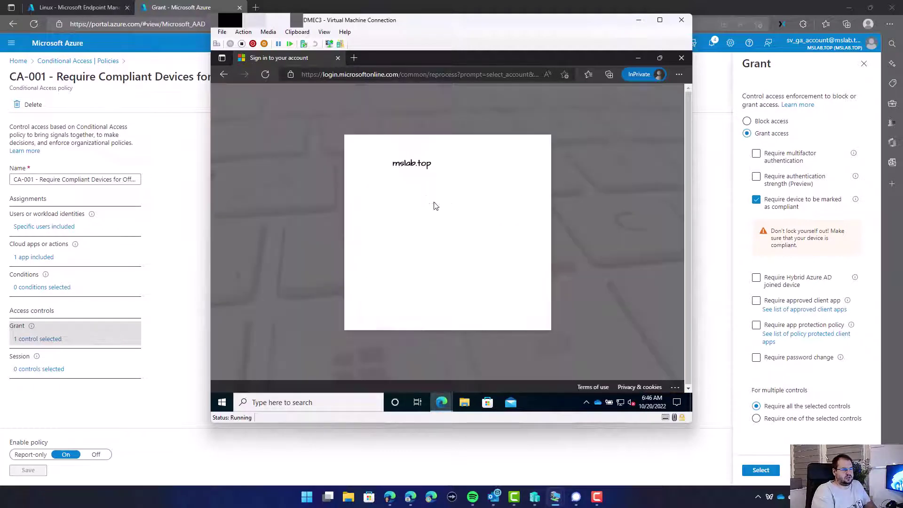
type("••••")
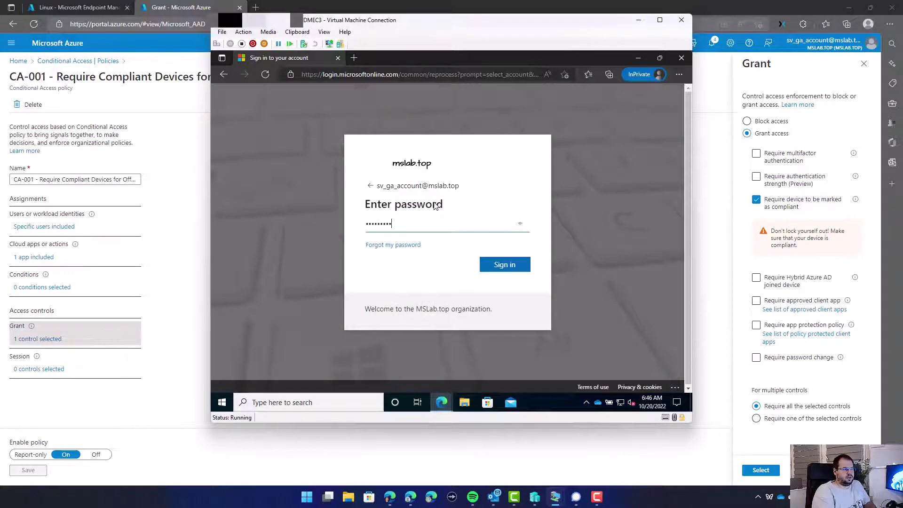
type("•••••")
key("Return")
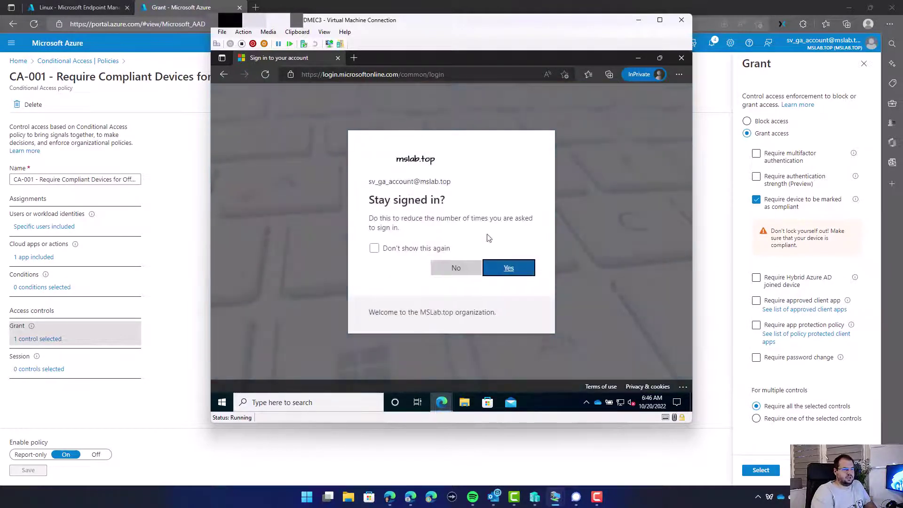
left_click(506, 271)
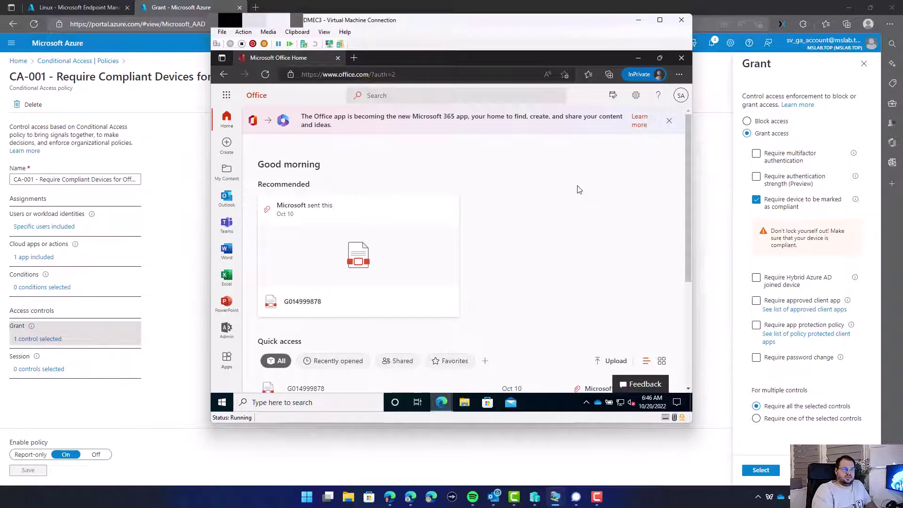
left_click(682, 20)
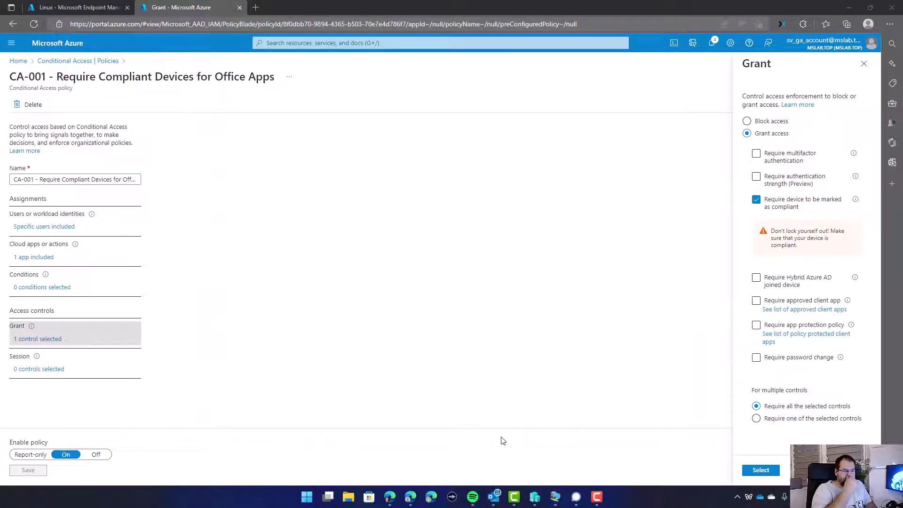
Start a new Linux settings catalog compliance profile and enter its name.
left_click(61, 6)
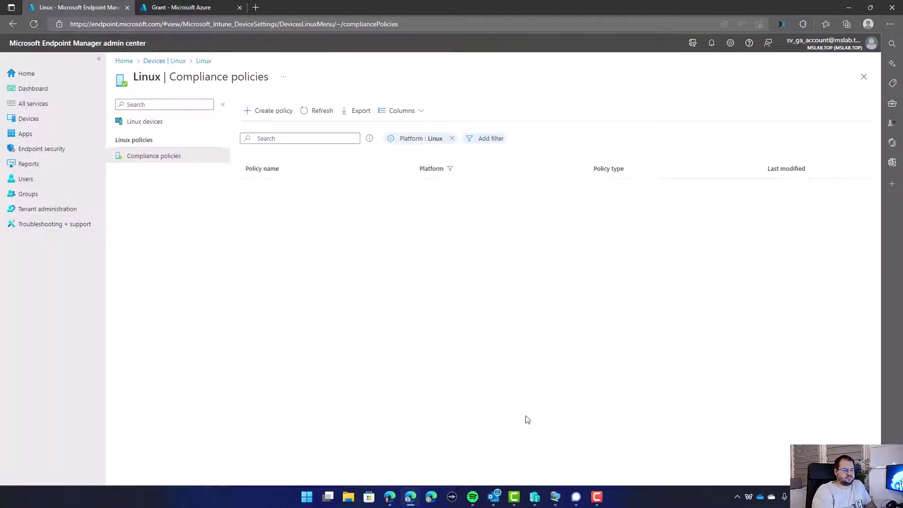
left_click(269, 112)
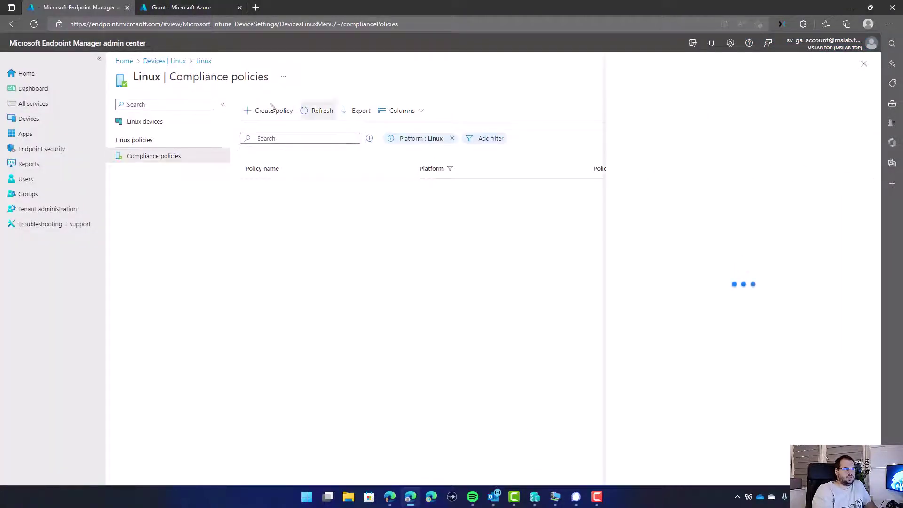
left_click(634, 467)
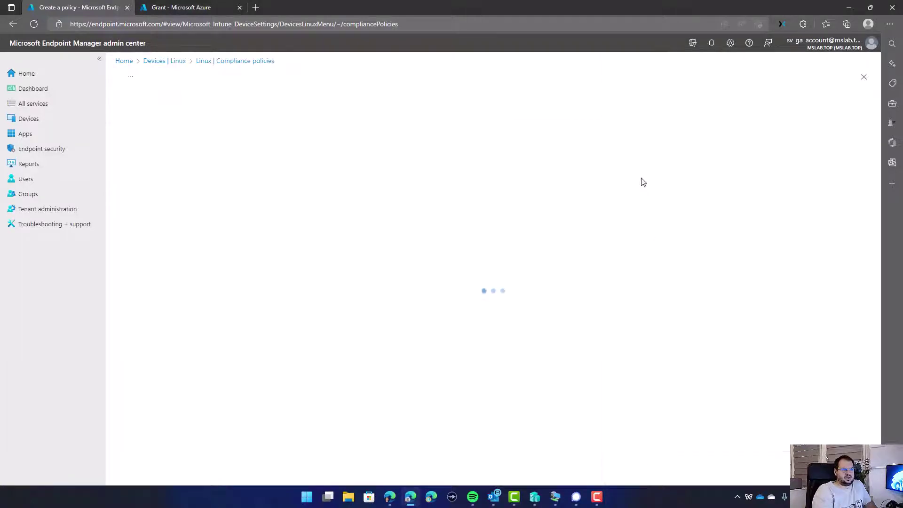
left_click(253, 133)
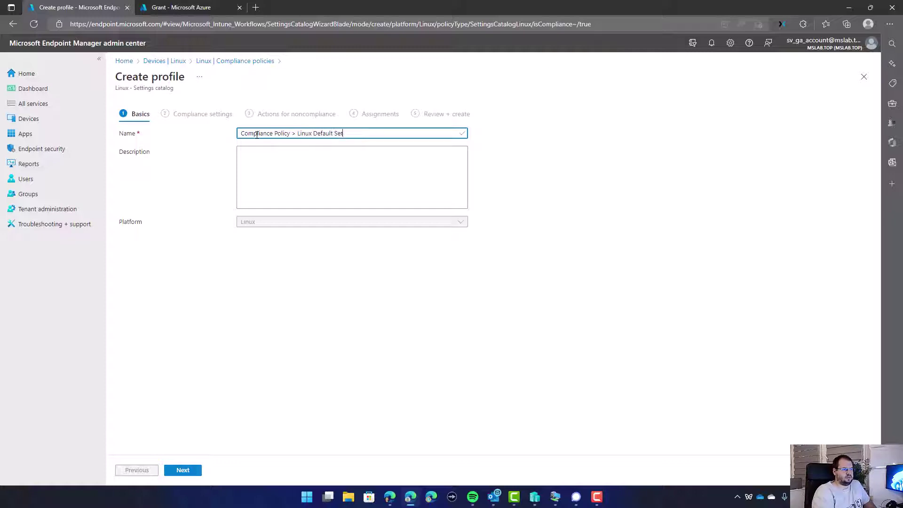
Add Device Encryption > Require Device Encryption to the profile and set it to True.
left_click(186, 470)
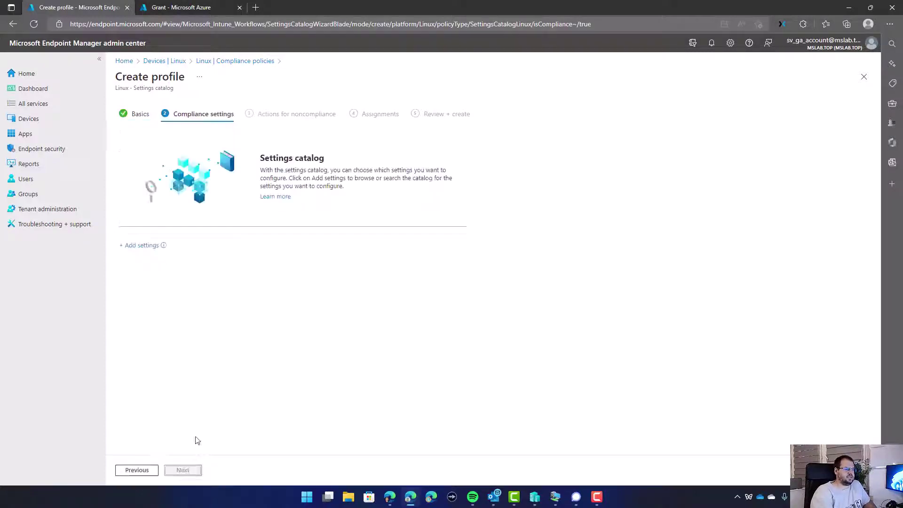
left_click(142, 246)
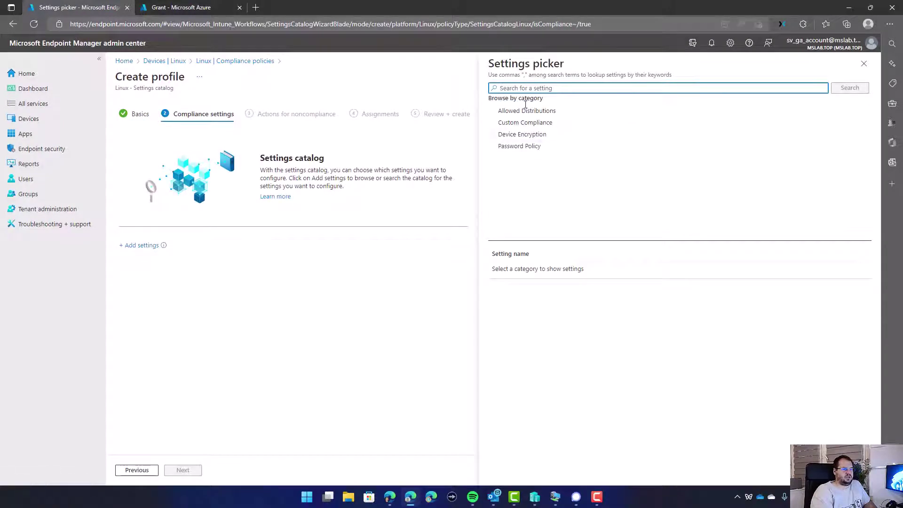
left_click(527, 135)
left_click(498, 281)
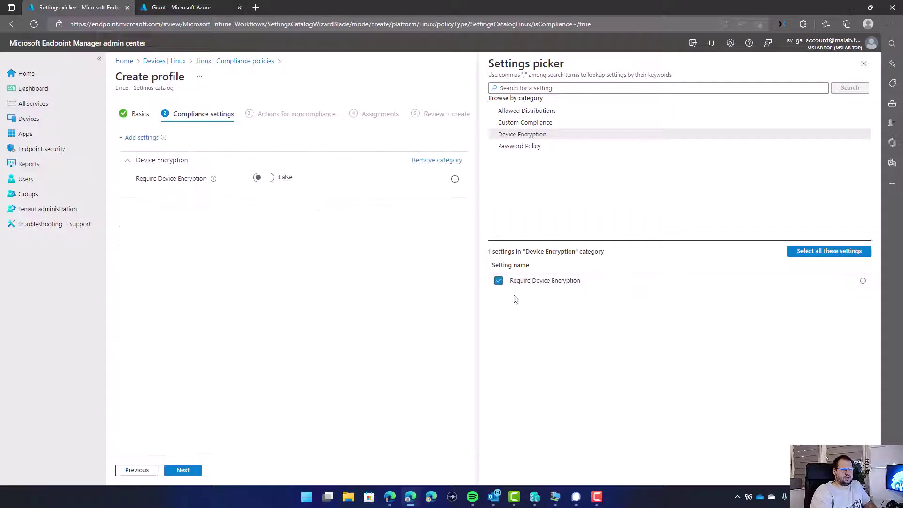
left_click(262, 177)
Browse the Allowed Distributions, Custom Compliance and Password Policy categories without adding them, then close the picker.
left_click(529, 113)
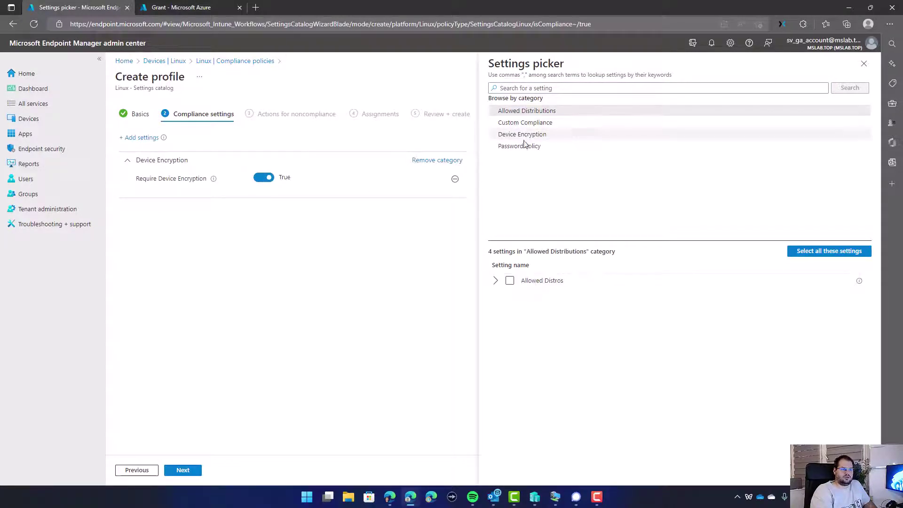
left_click(496, 280)
left_click(507, 297)
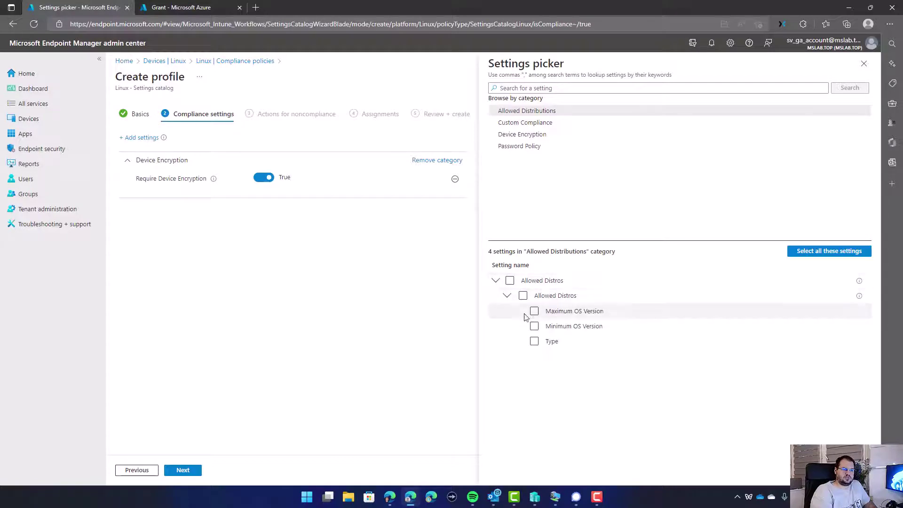
left_click(525, 123)
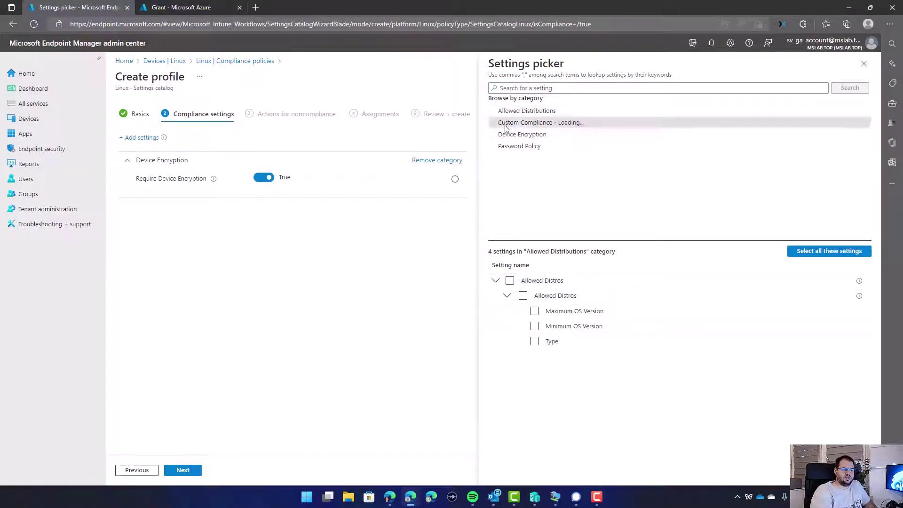
left_click(496, 281)
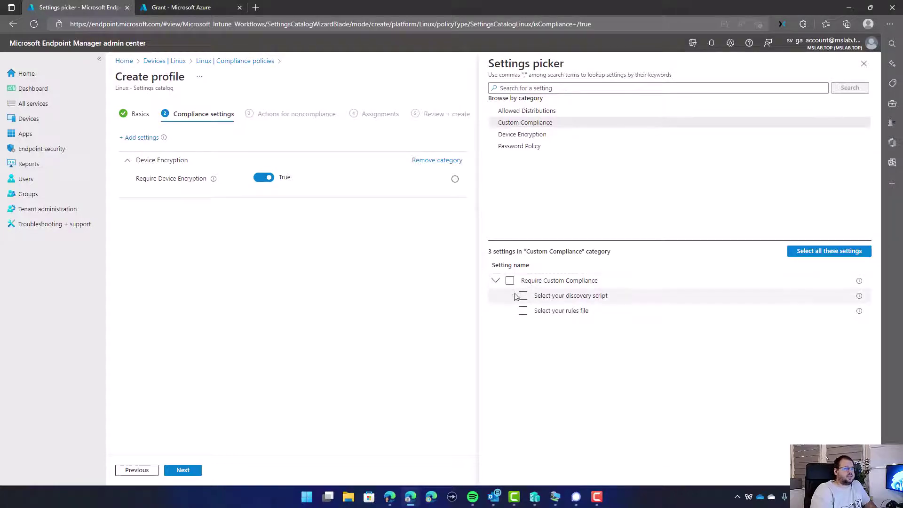
left_click(518, 147)
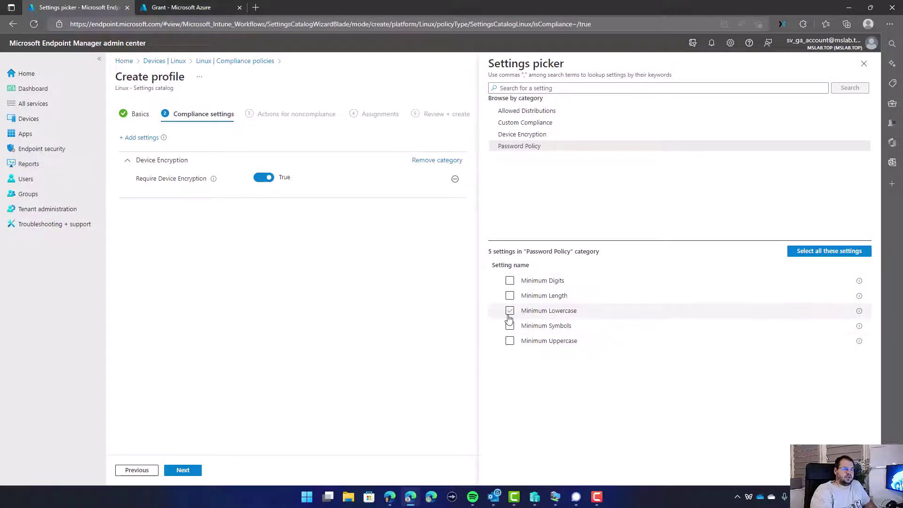
left_click(864, 64)
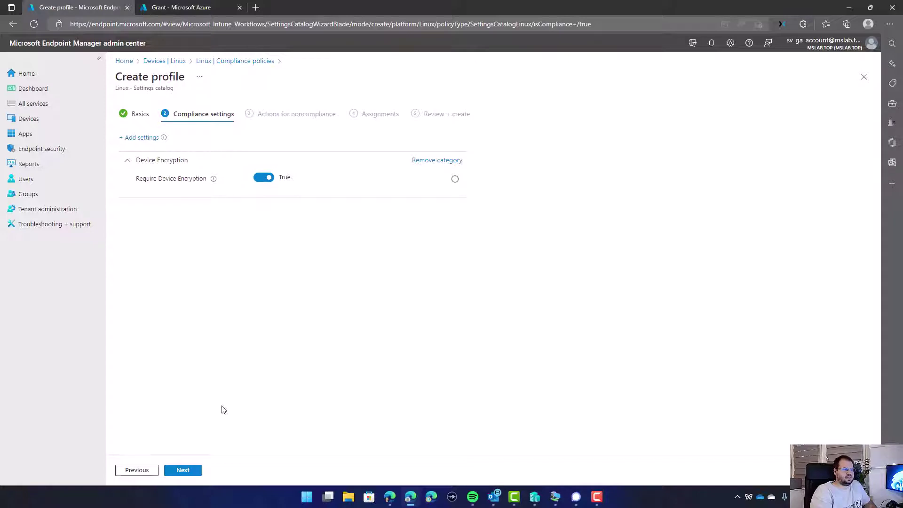
Keep Mark device noncompliant at 0 days (Immediately) and continue to Assignments.
left_click(184, 471)
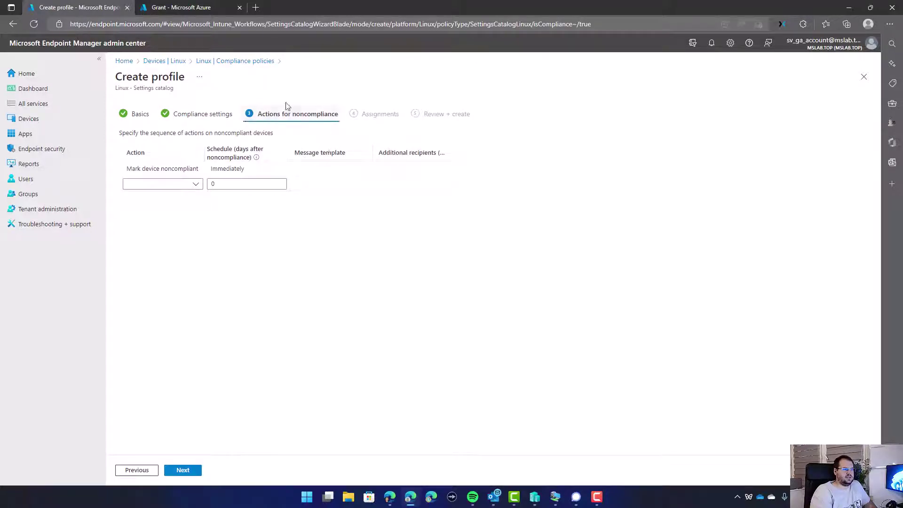
left_click(160, 168)
left_click(214, 168)
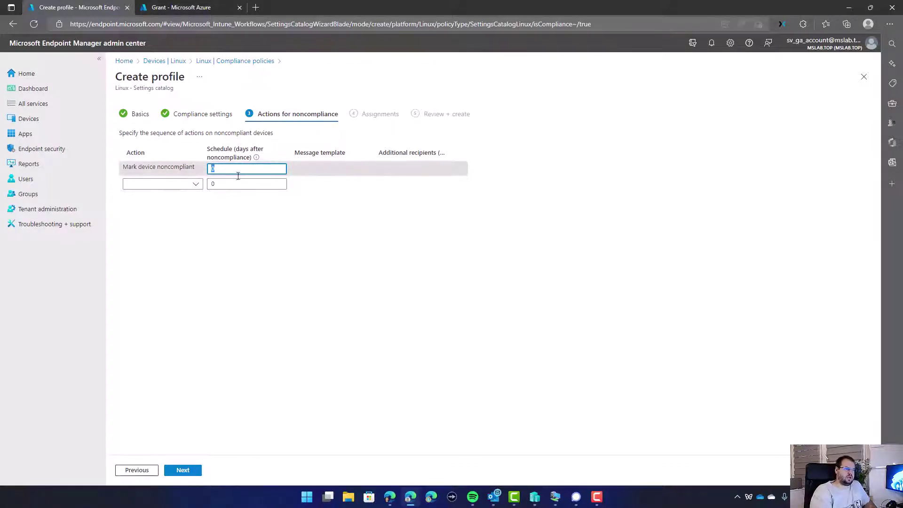
left_click(137, 154)
left_click(198, 469)
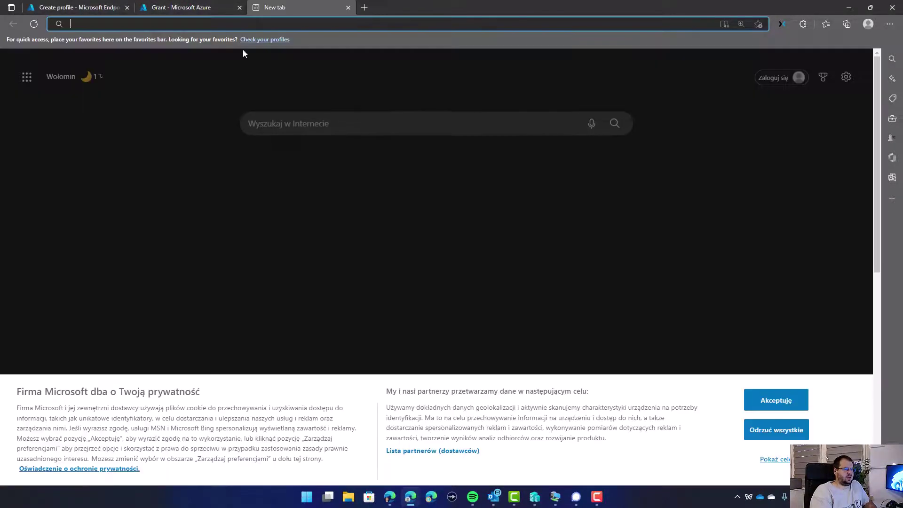
Open the Azure portal in a new tab and start a new group under Azure Active Directory Groups.
left_click(256, 7)
type("portal.azure.com/#home")
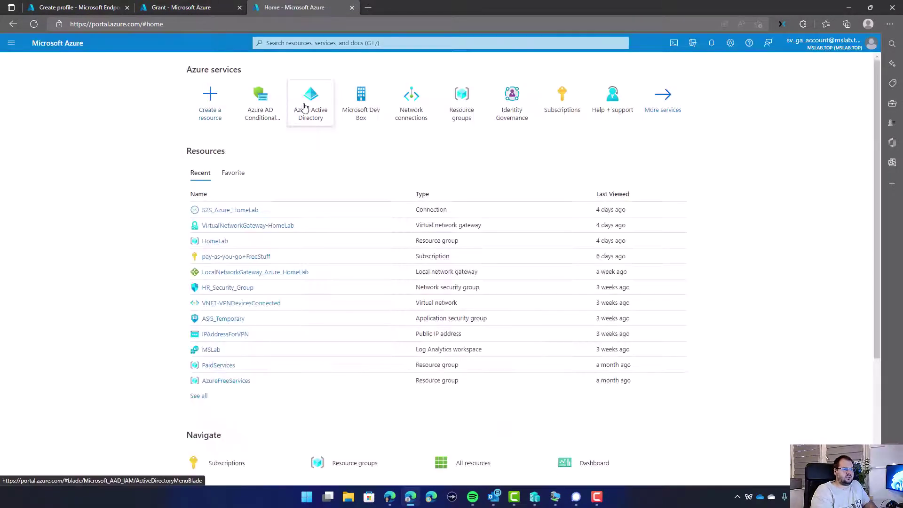
left_click(308, 106)
left_click(77, 197)
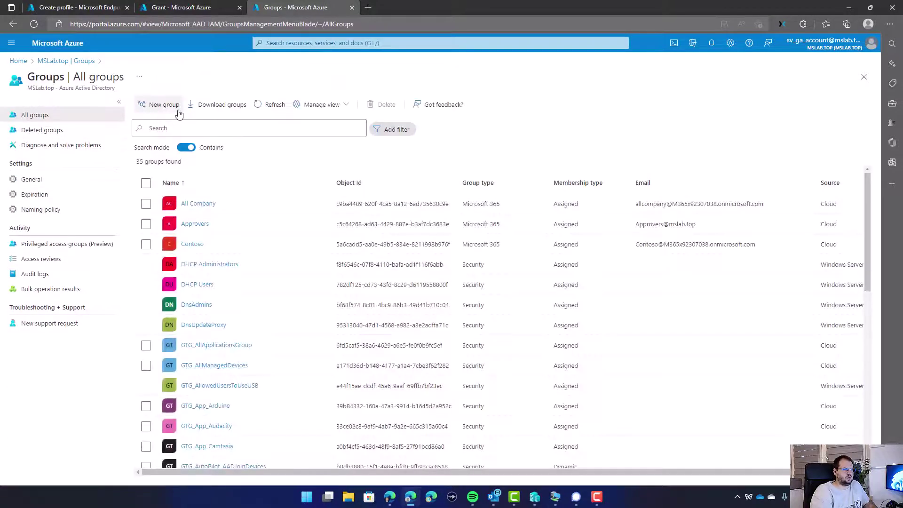
left_click(175, 112)
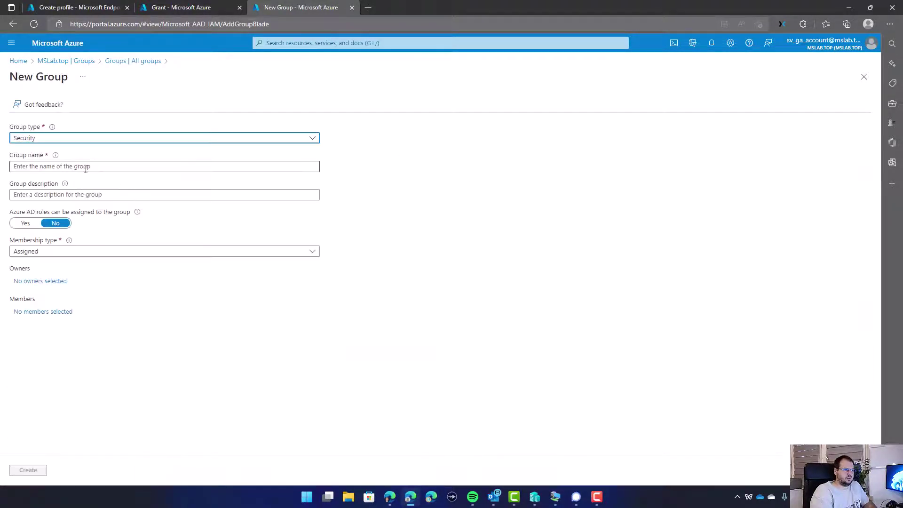
Name the group GTG_LinuxDevixes, set Dynamic Device membership, and open the dynamic query editor.
left_click(86, 166)
type("GTG_LinuxDev")
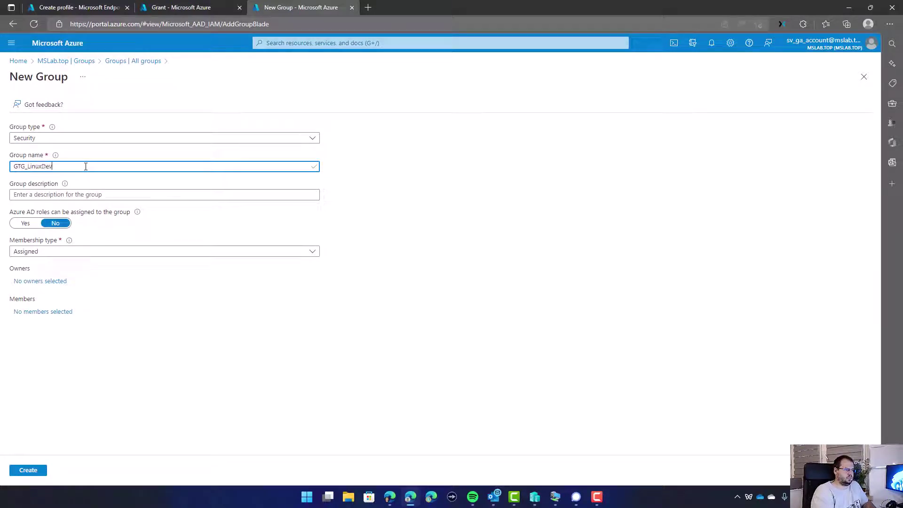
type("ixes")
key("Tab")
left_click(57, 251)
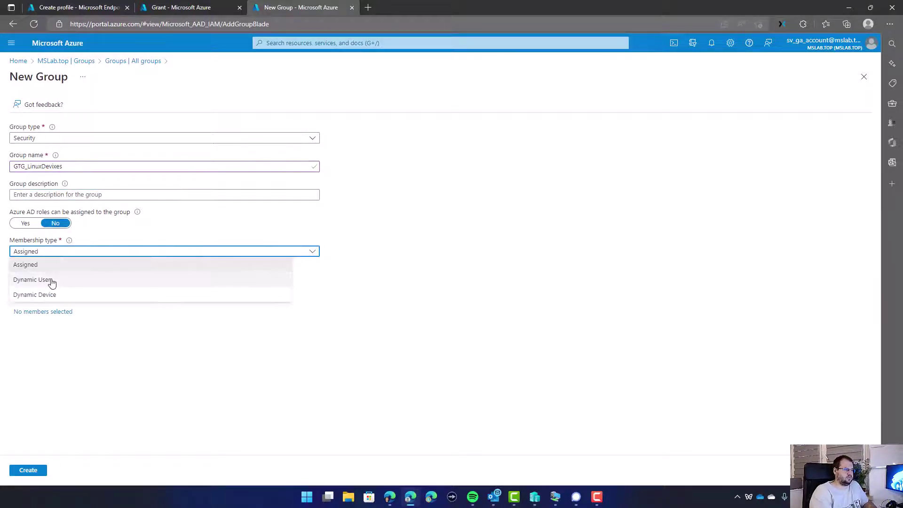
left_click(47, 293)
left_click(41, 312)
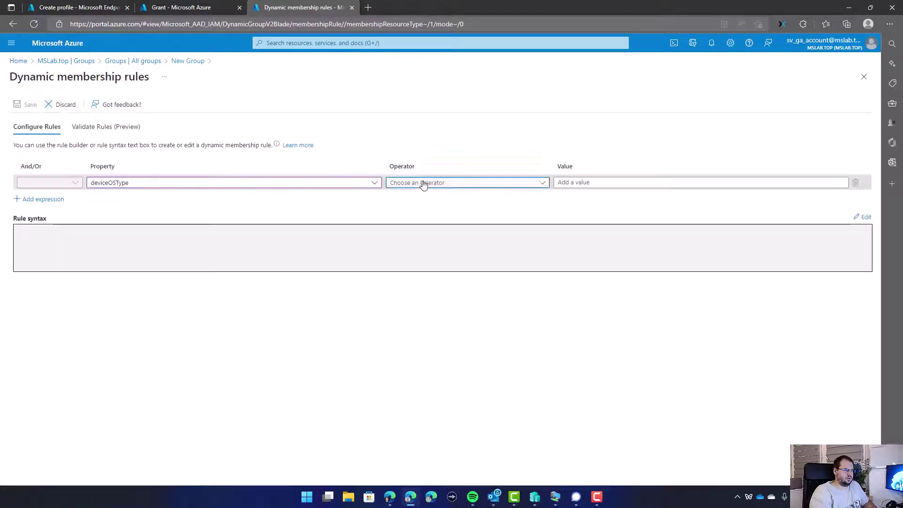
Build the membership rule deviceOSType Equals Linux.
left_click(423, 182)
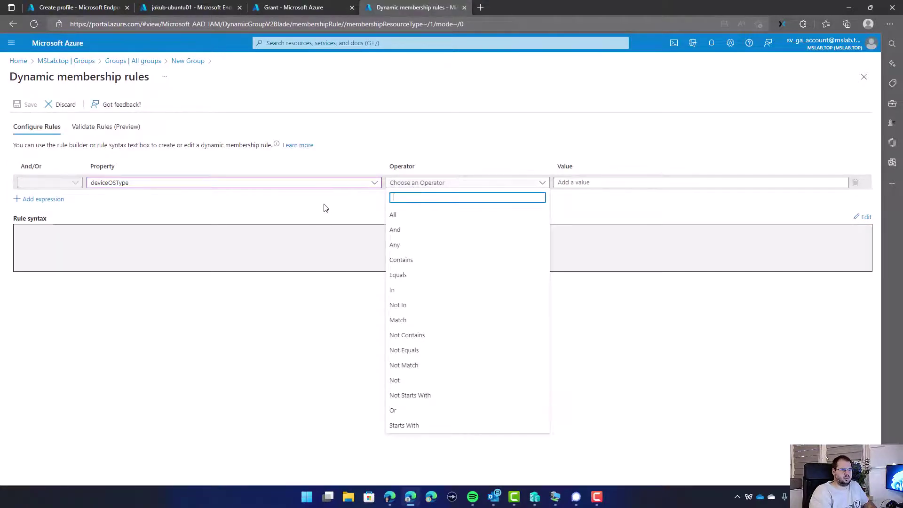
left_click(407, 275)
left_click(579, 185)
type("Linux")
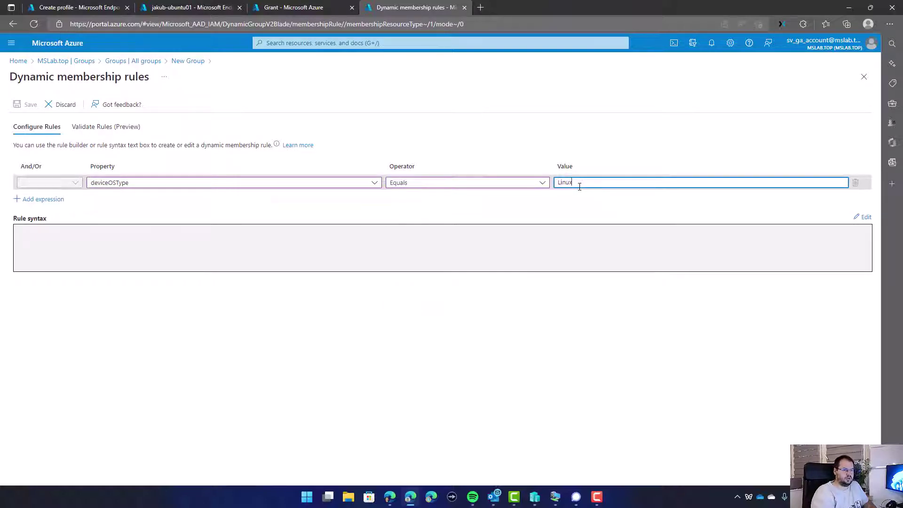
left_click(352, 217)
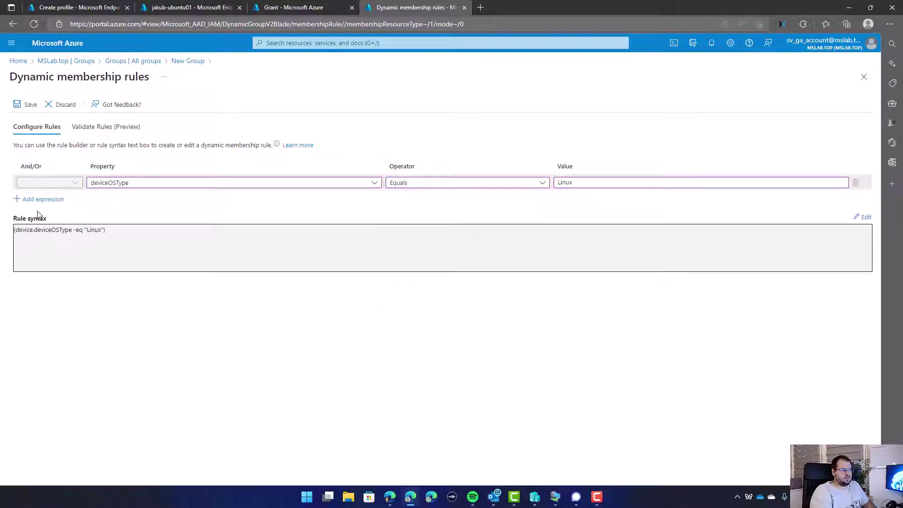
Validate the rule against the Ubuntu device, confirming it is included and the Cloud PC excluded.
left_click(123, 127)
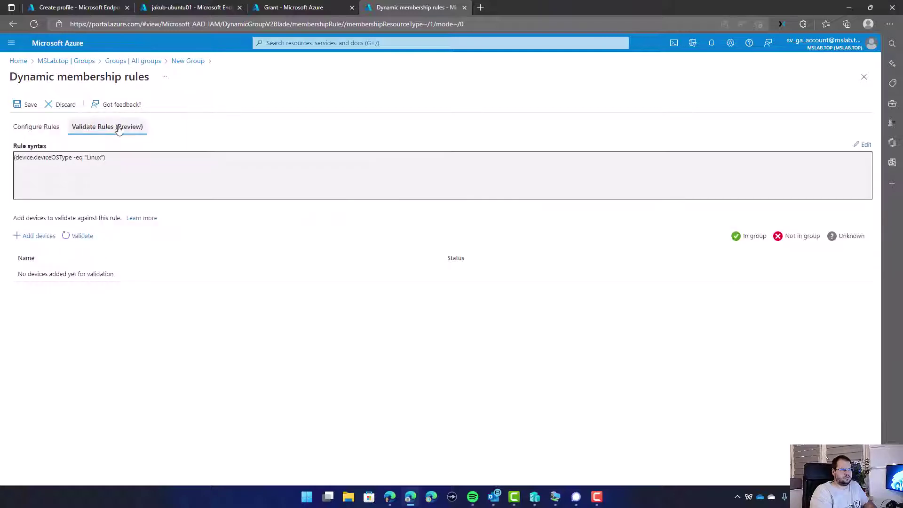
left_click(54, 238)
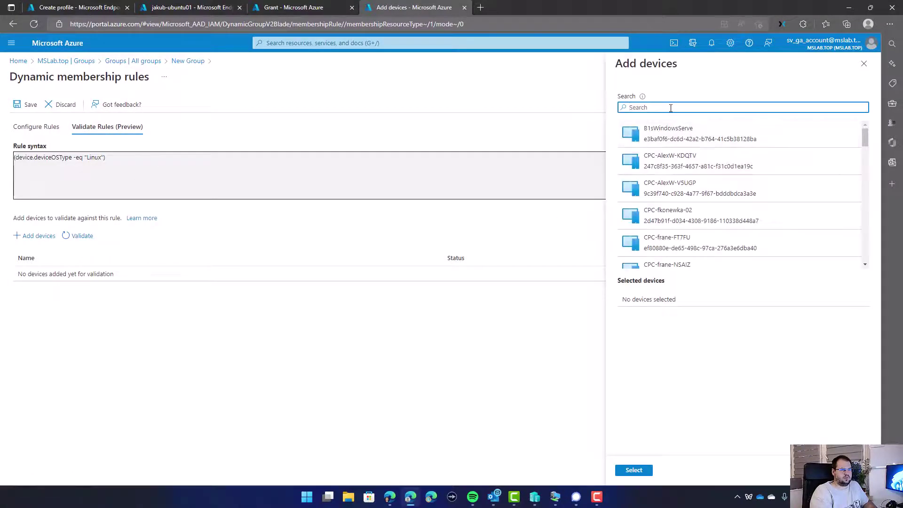
type("ubu")
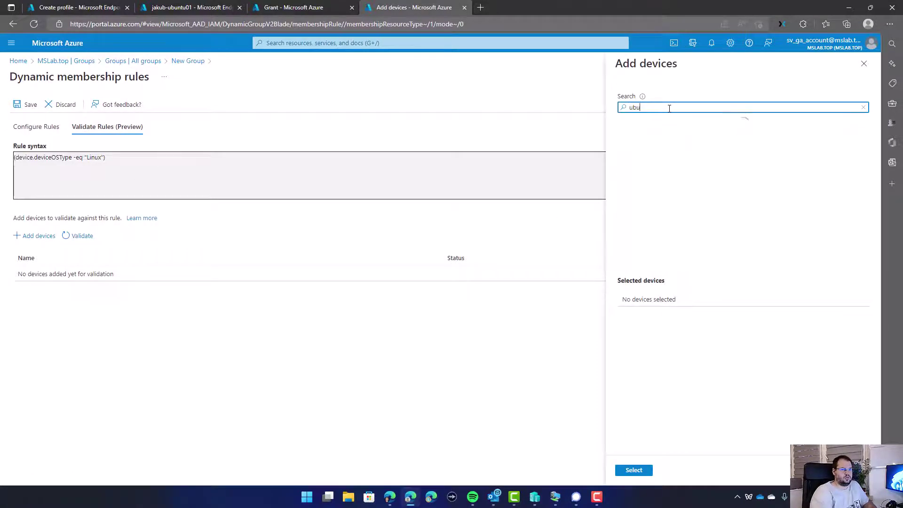
left_click(670, 134)
left_click(633, 471)
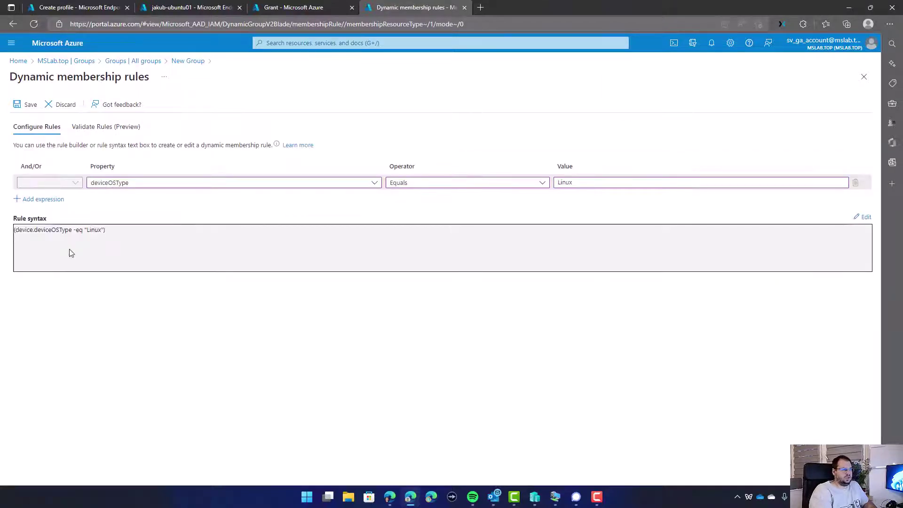
left_click_drag(21, 237, 107, 237)
left_click(104, 238)
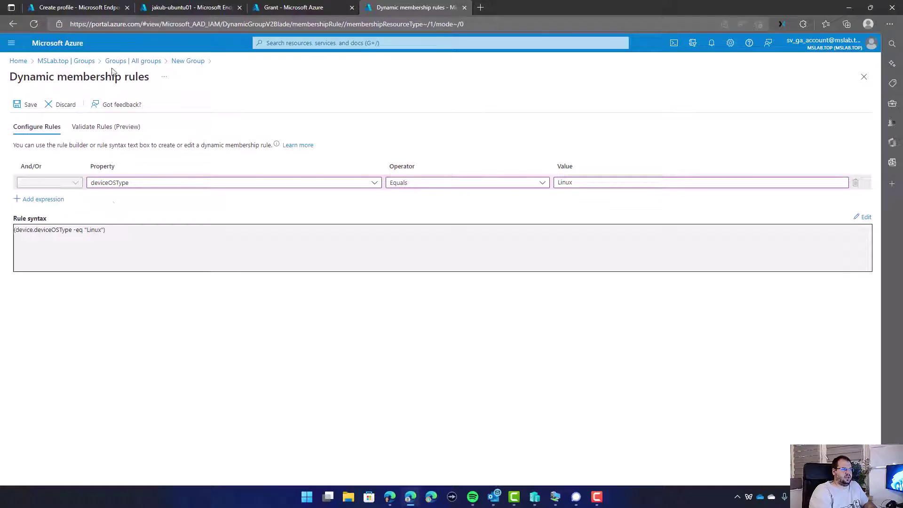
left_click_drag(22, 231, 56, 235)
left_click(89, 240)
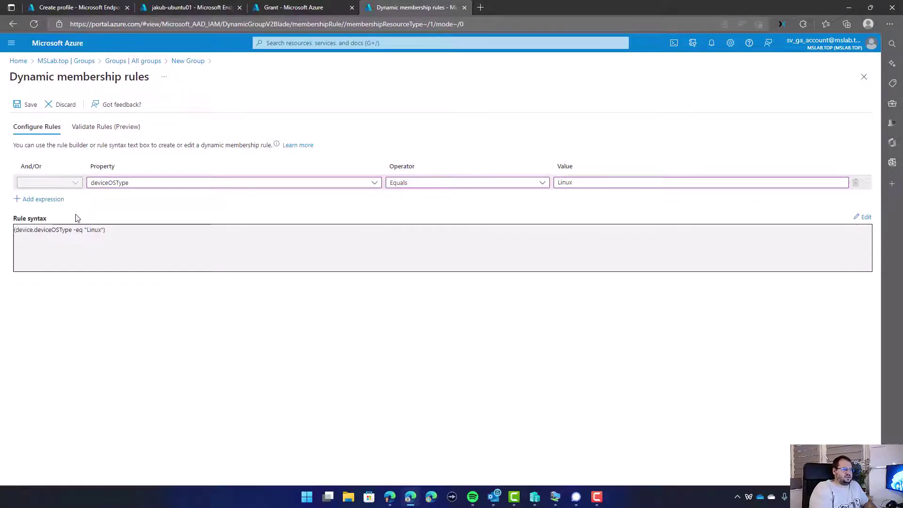
left_click(92, 130)
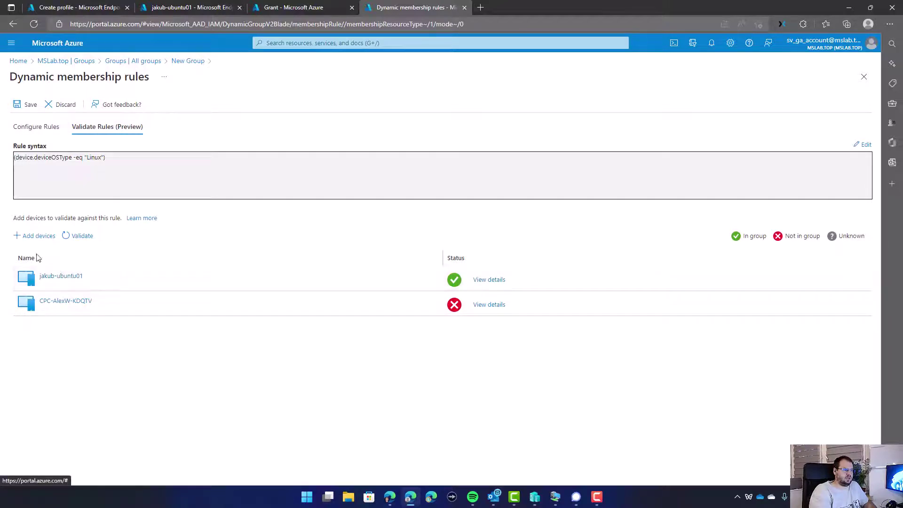
left_click(483, 282)
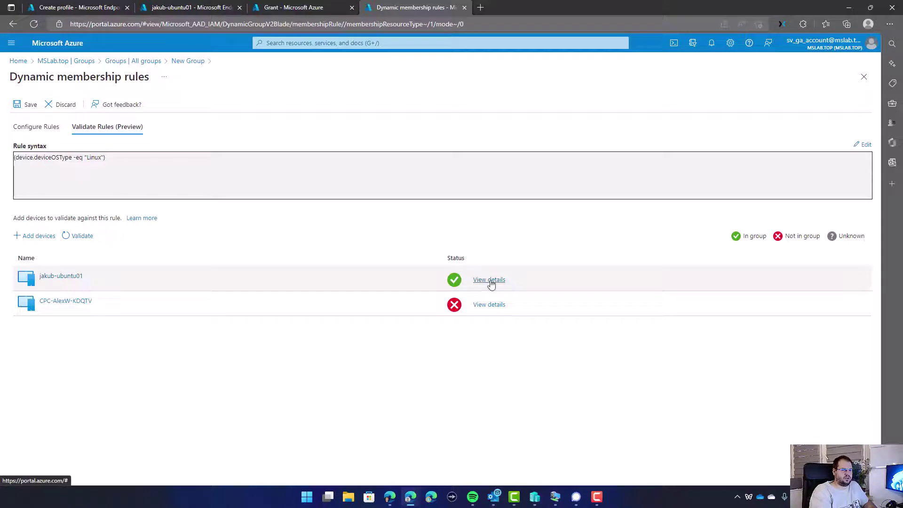
Save the rule, create the GTG_LinuxDevixes group, and include it in the policy's assignments.
left_click(19, 104)
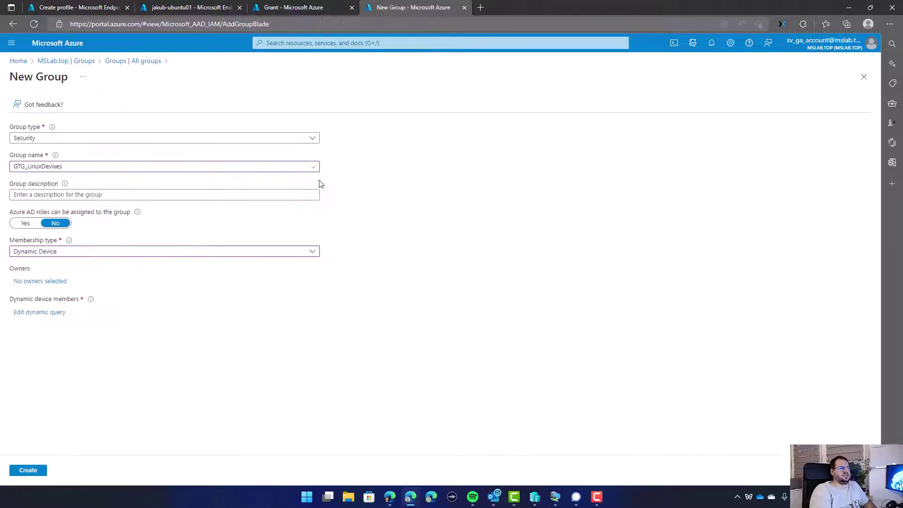
left_click(28, 470)
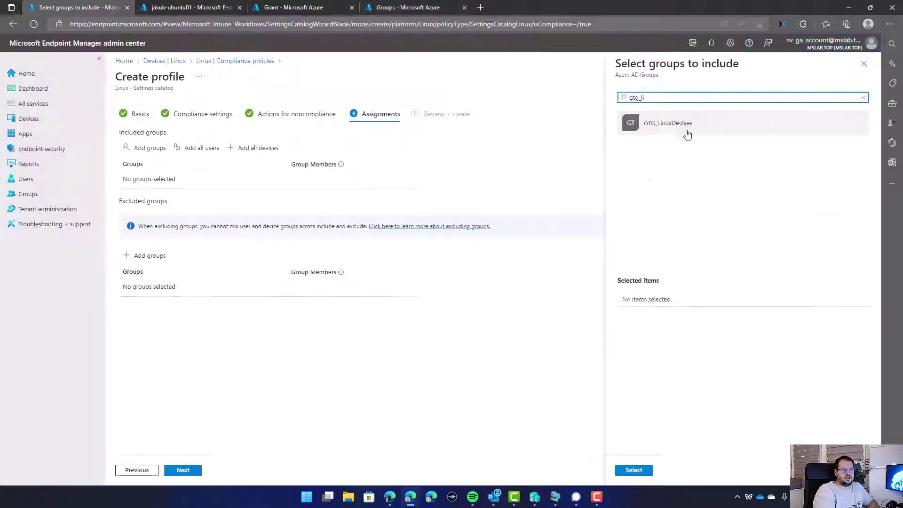
left_click(668, 123)
left_click(634, 469)
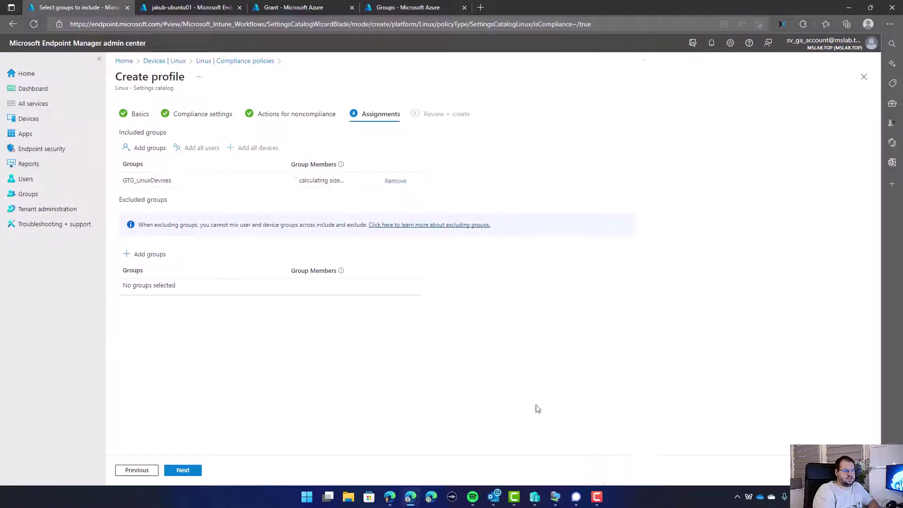
Review the assignment and create the Linux Default Settings compliance policy.
left_click_drag(291, 180, 313, 182)
left_click(299, 196)
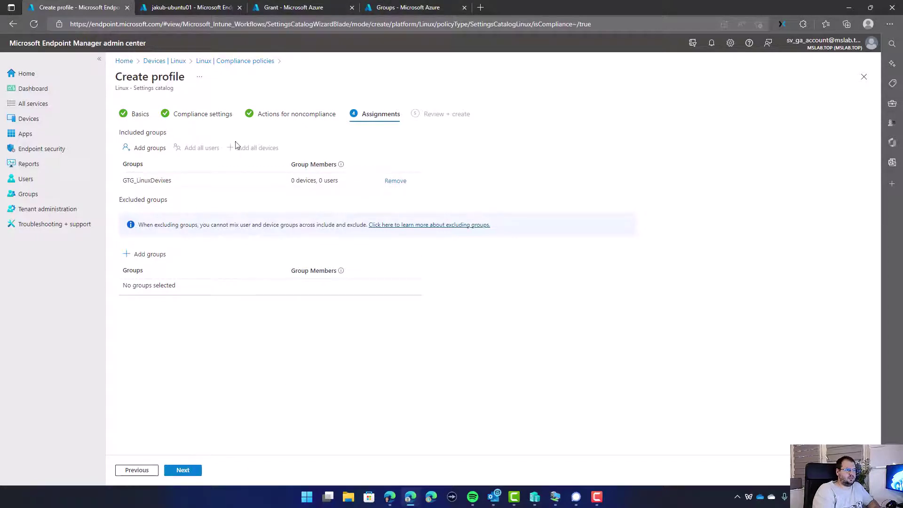
left_click(181, 470)
left_click(189, 473)
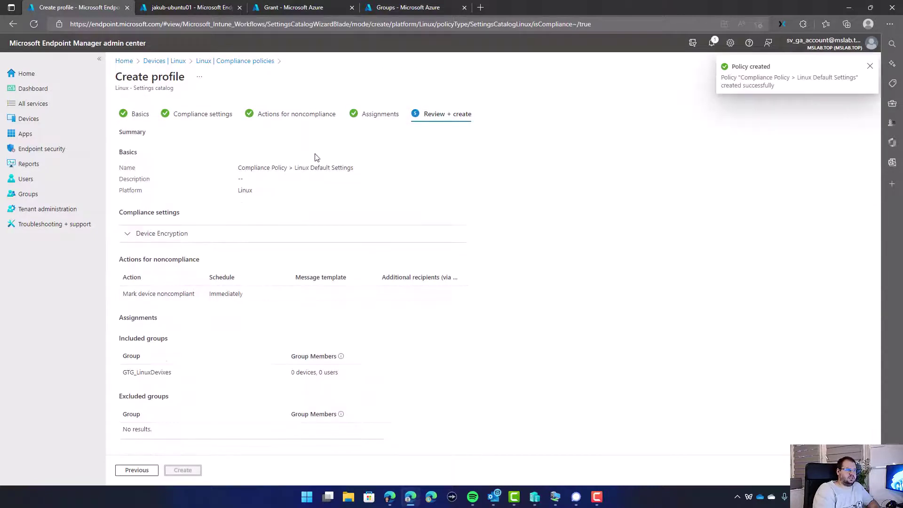
left_click(385, 5)
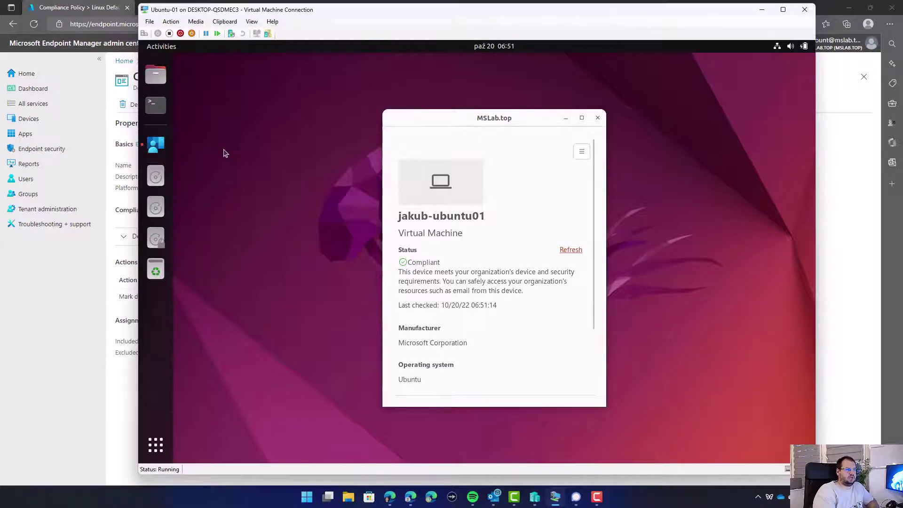
Launch Microsoft Edge from the app grid on the compliant Ubuntu-01 VM.
left_click(160, 47)
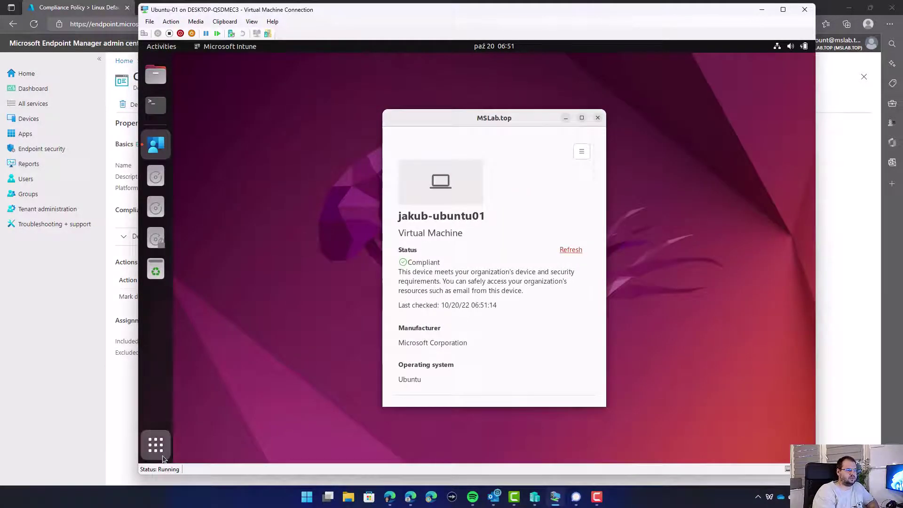
left_click(155, 445)
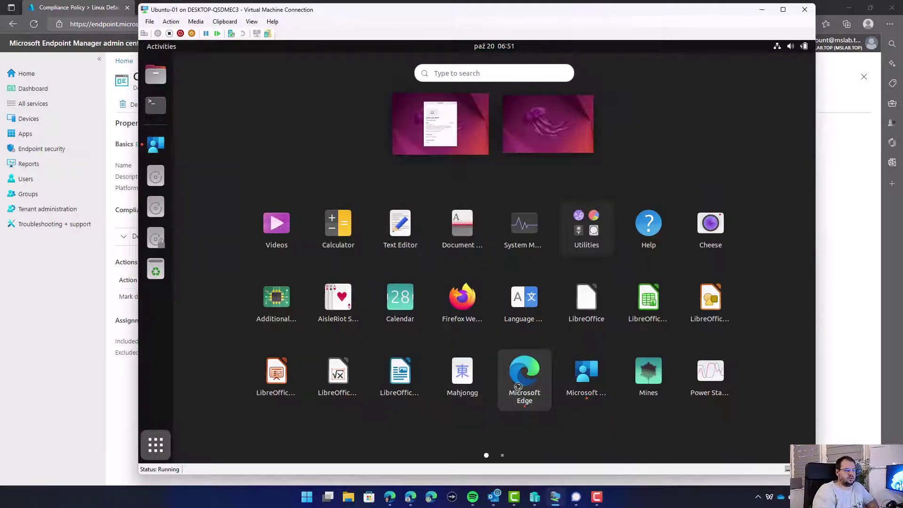
left_click(524, 371)
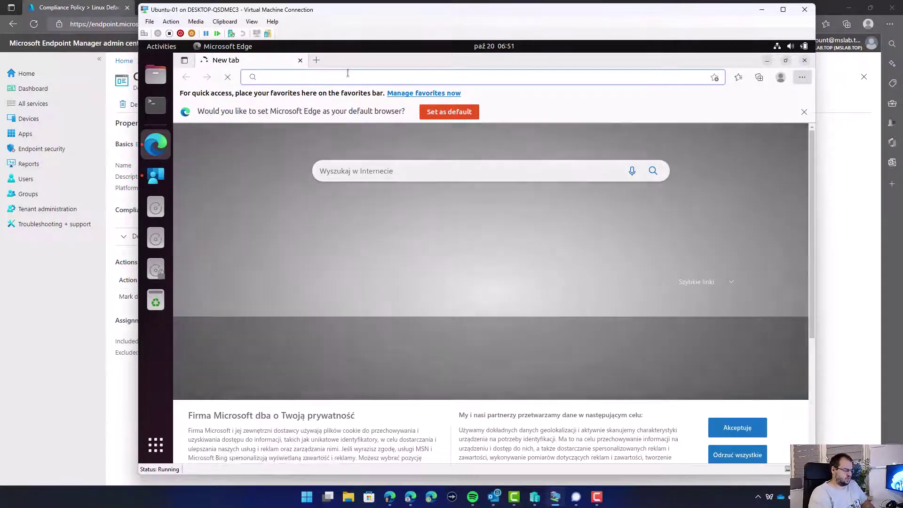
Load portal.office.com on Ubuntu-01, decline profile sync, and confirm the signed-in account.
type("portal.offi")
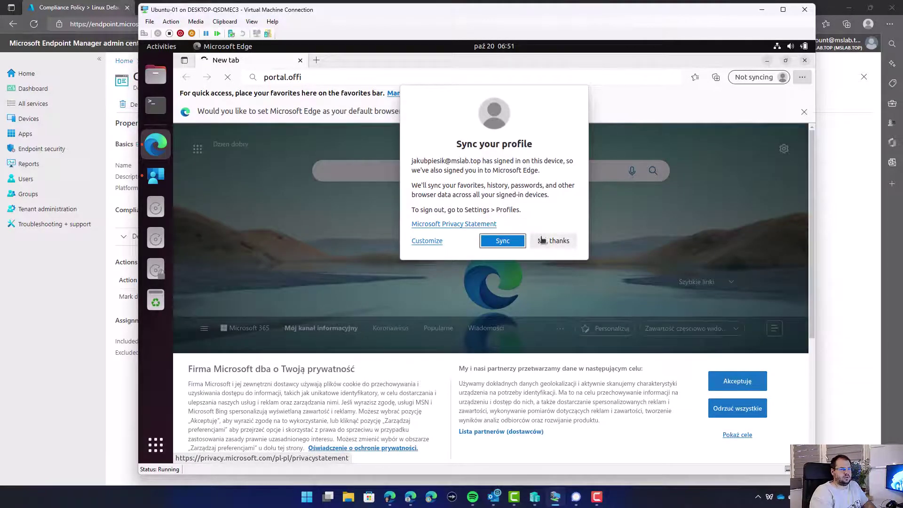
left_click(545, 241)
type("ce.com")
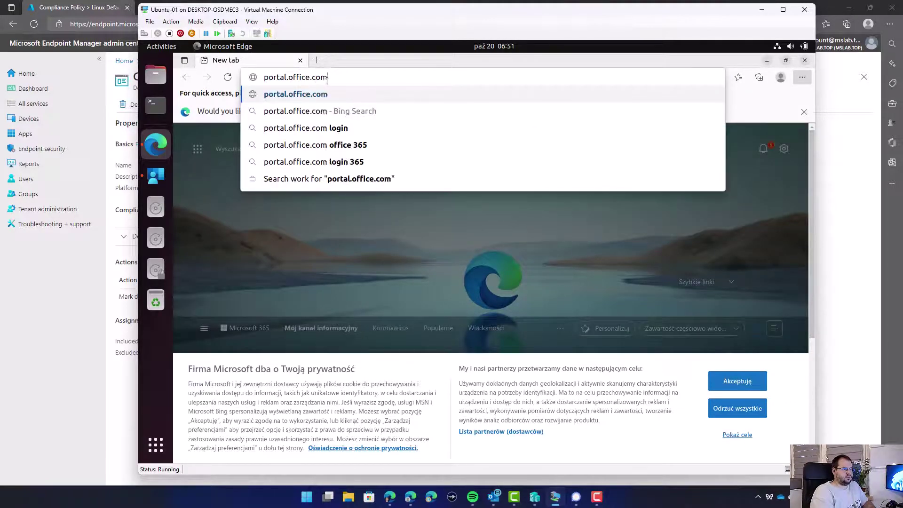
key("Return")
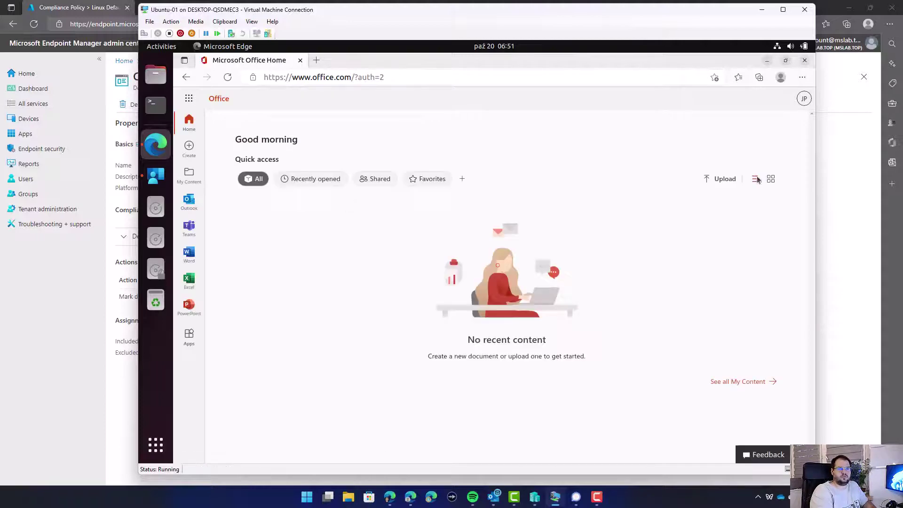
left_click(805, 98)
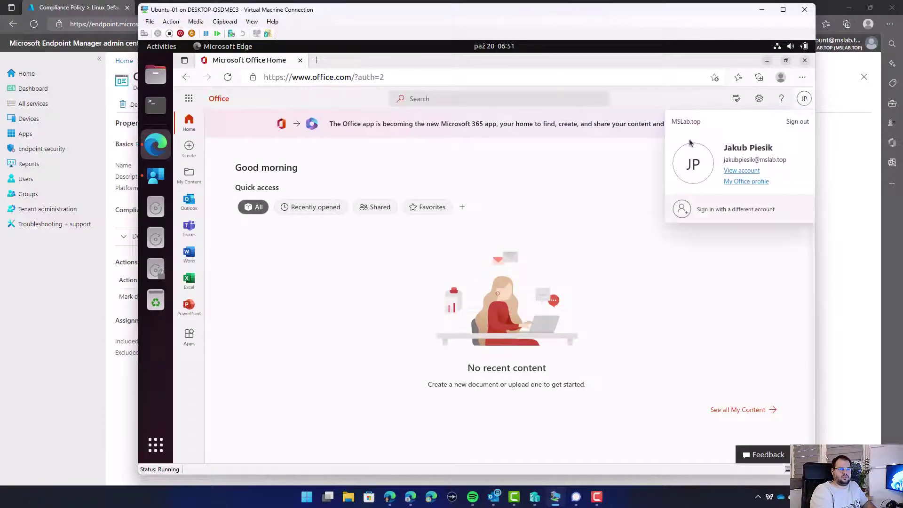
left_click(491, 197)
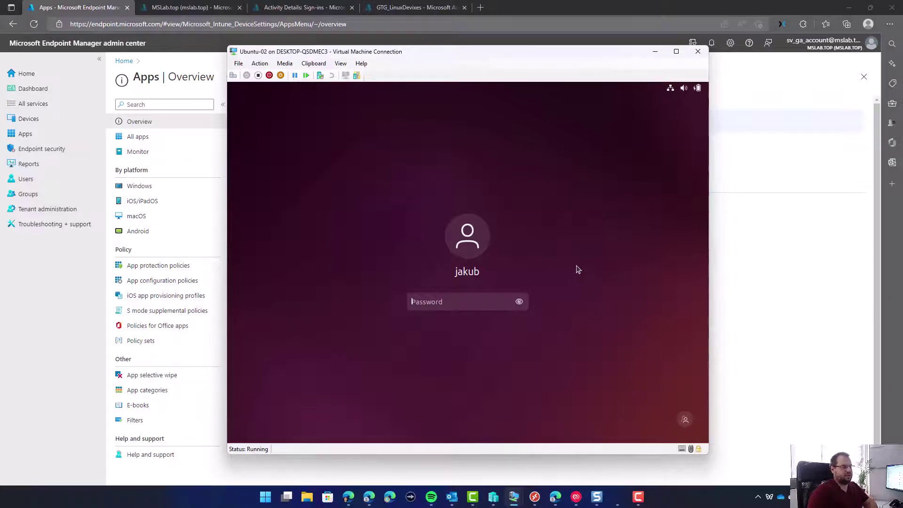
Log in to Ubuntu-02 with the account password and view its Intune compliance issues.
type("p•••••••••••")
key("Return")
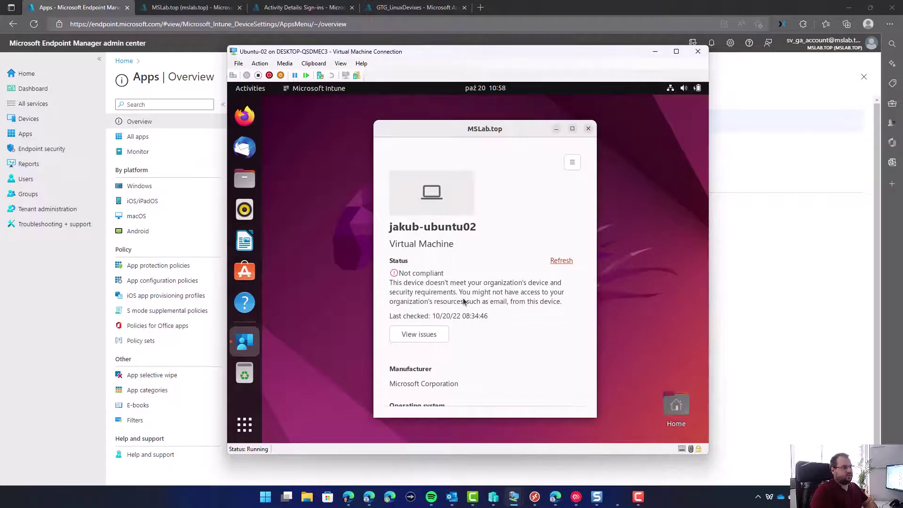
left_click(431, 335)
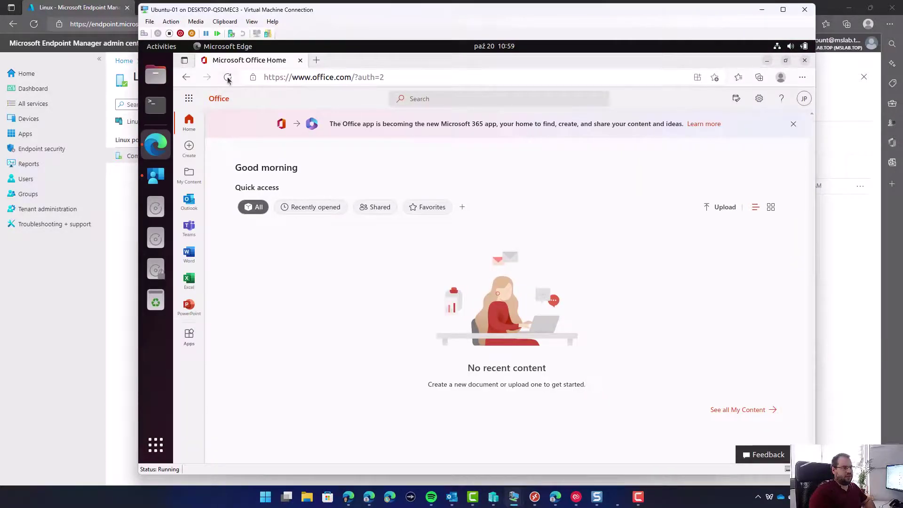
Reload the Office page on Ubuntu-01, then minimize the Ubuntu-01 window.
left_click(229, 78)
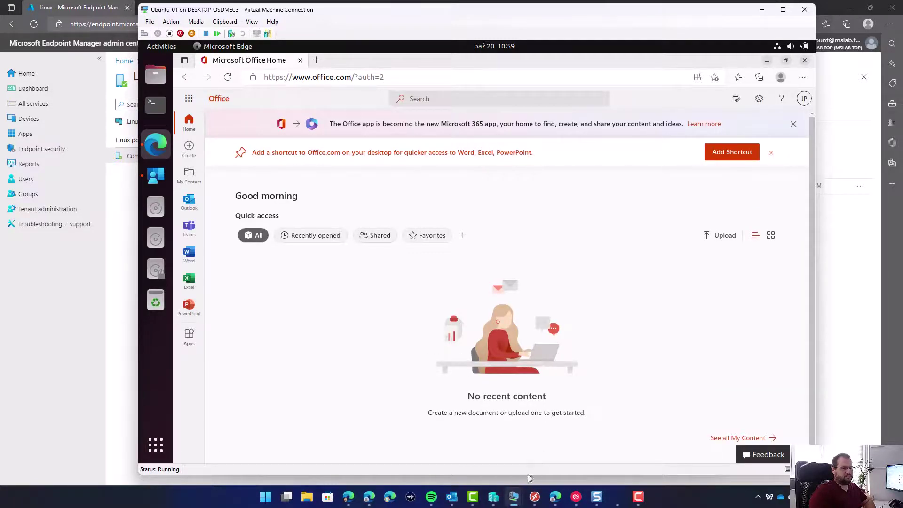
left_click(762, 10)
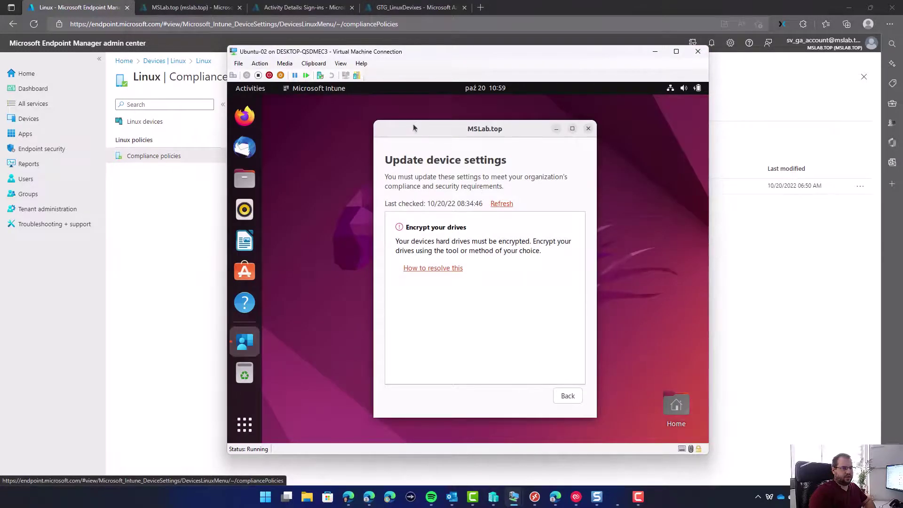
left_click(314, 217)
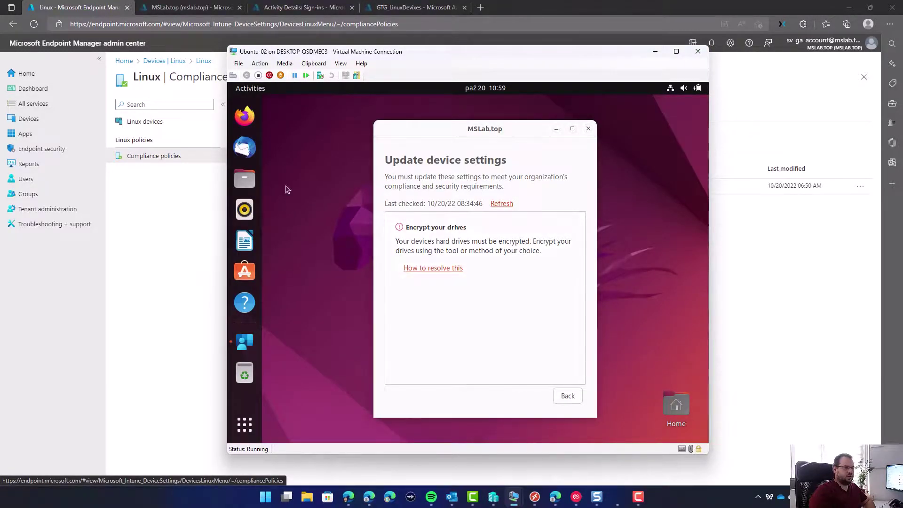
Launch Microsoft Edge from the app grid on the unencrypted Ubuntu-02 VM.
left_click(249, 89)
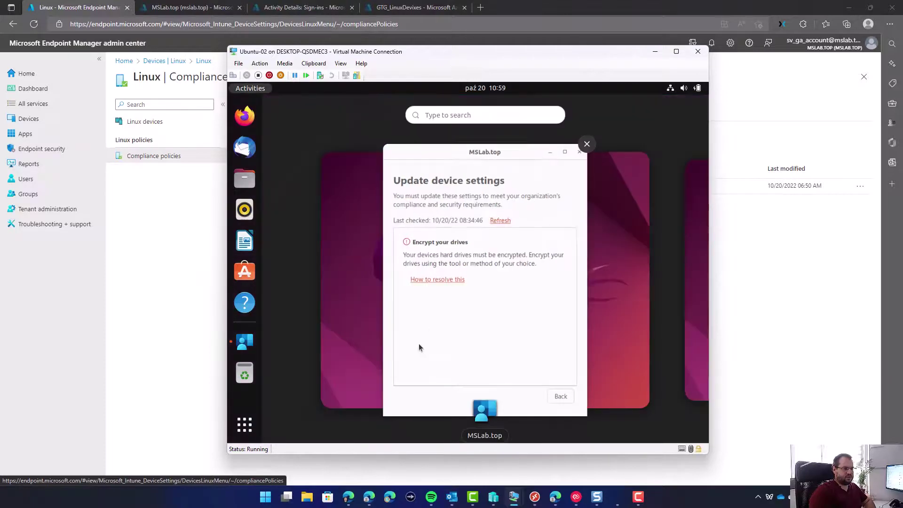
left_click(245, 425)
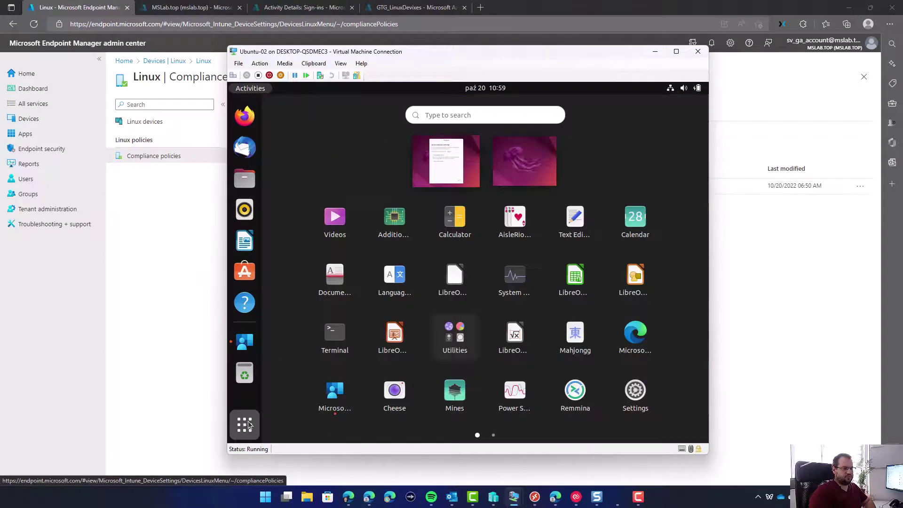
left_click(618, 335)
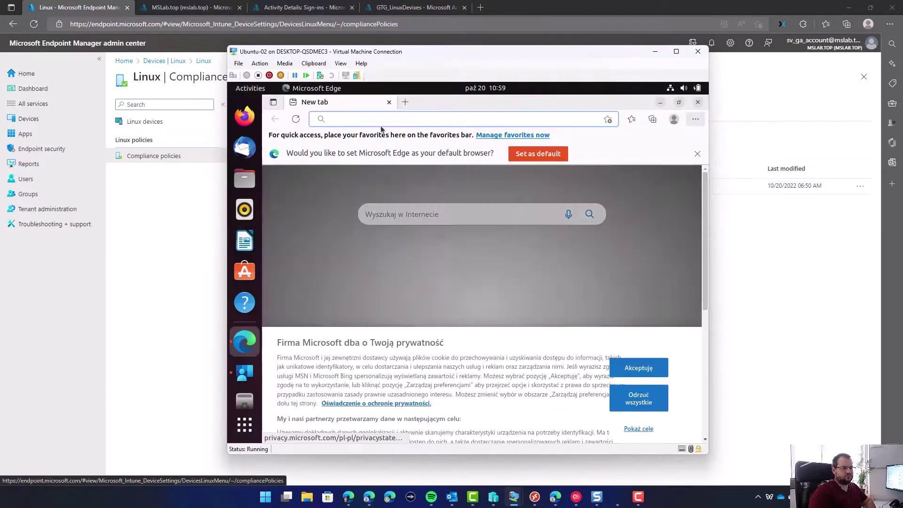
Load portal.office.com on Ubuntu-02 and confirm the non-compliant 'Get access' block page.
type("portal.office.com")
key("Return")
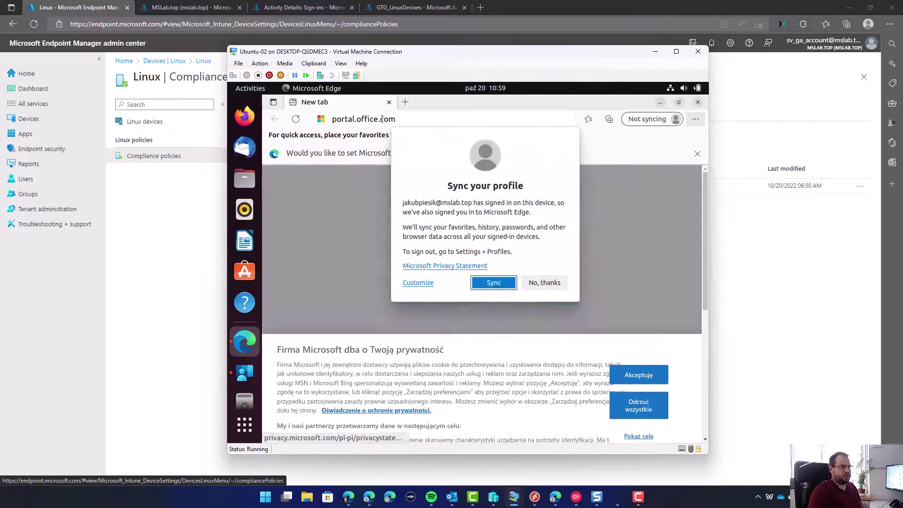
left_click(544, 282)
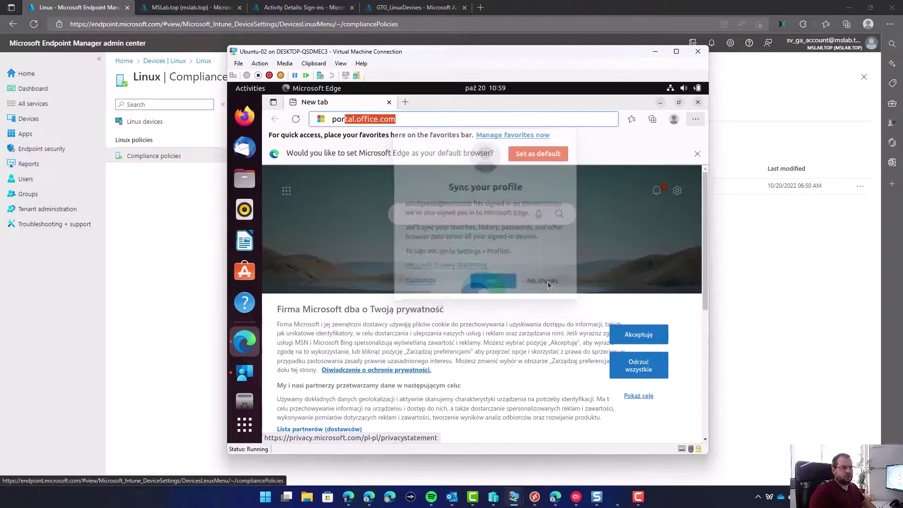
left_click(410, 120)
key("Return")
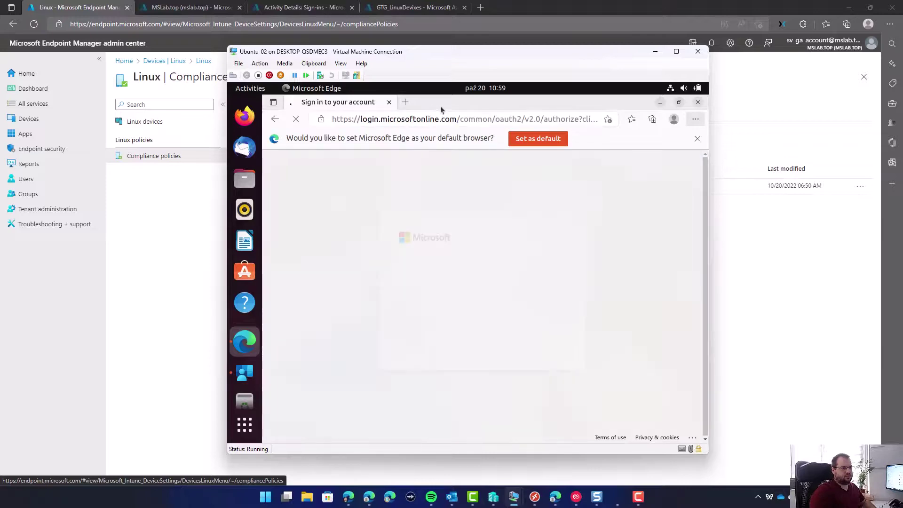
left_click_drag(403, 229, 460, 233)
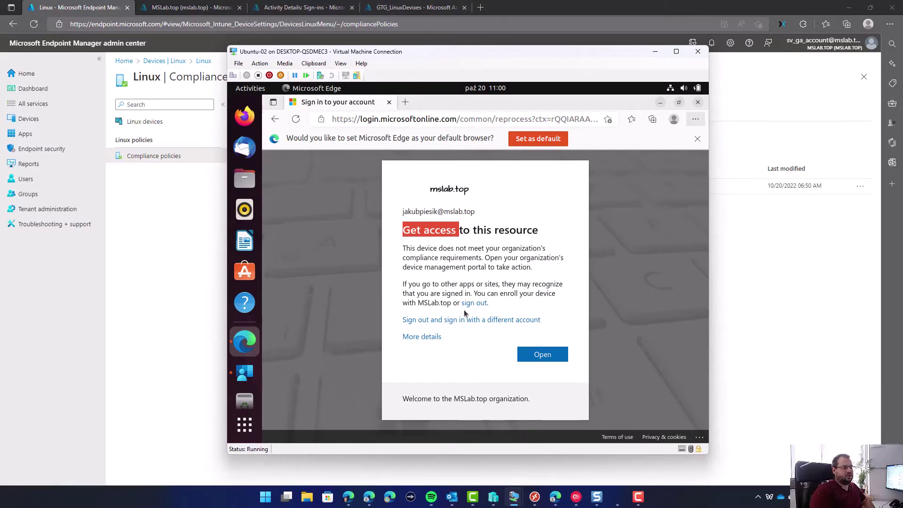
left_click(468, 280)
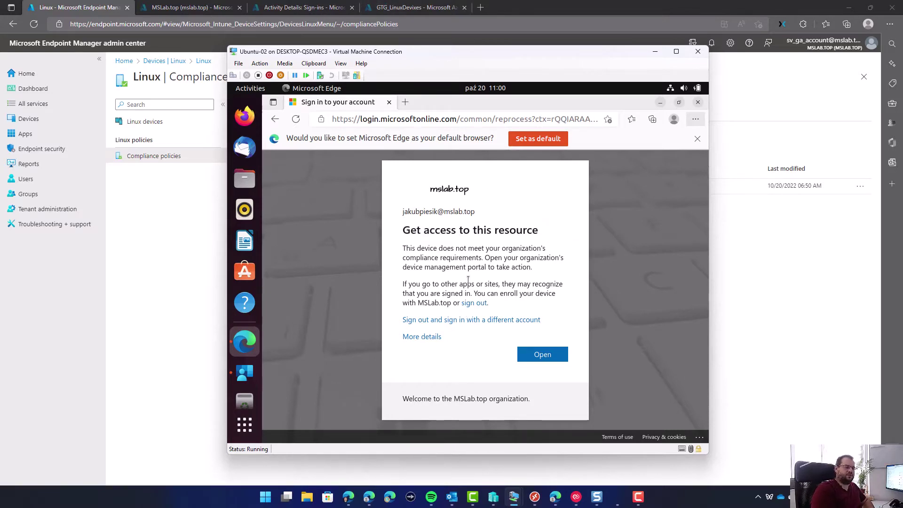